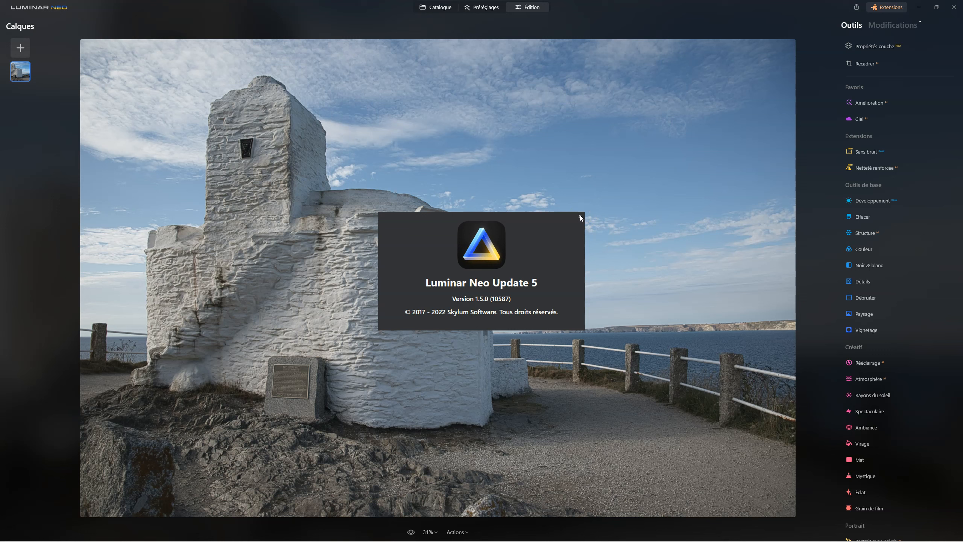
- Close the Luminar Neo version information window
left_click(580, 216)
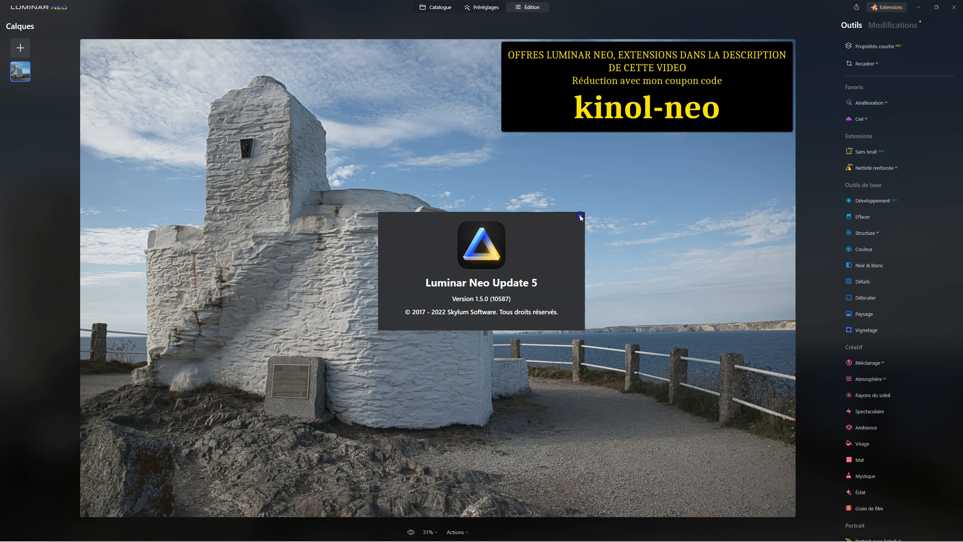
left_click(580, 216)
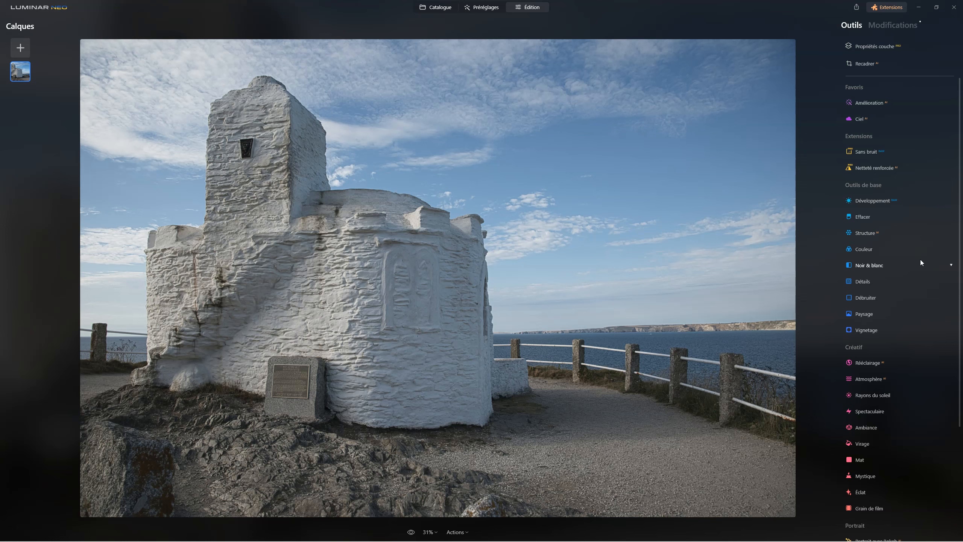
- In Développement, enable automatic distortion, chromatic aberration and defringing corrections, and set the camera profile to Camera Flat
left_click(877, 199)
left_click(856, 411)
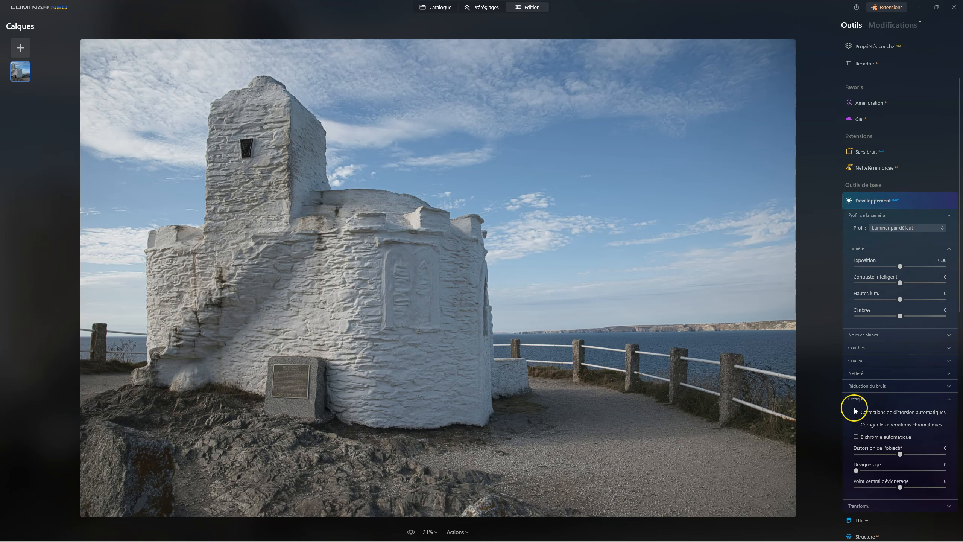
left_click(855, 423)
left_click(856, 437)
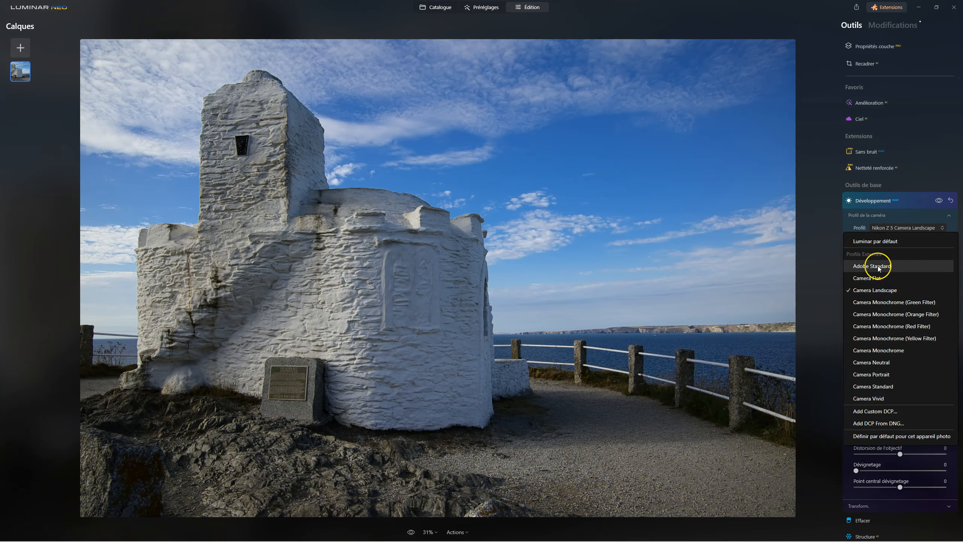
left_click(875, 277)
left_click(873, 200)
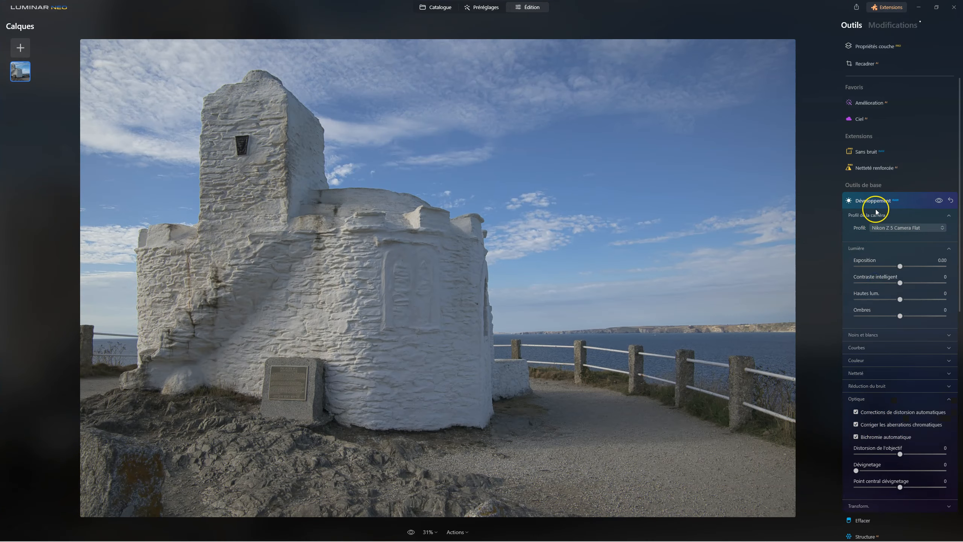
- In Amélioration, set Accent to 42 and Embellisseur de Ciel to 17
left_click(868, 103)
left_click_drag(857, 144, 912, 152)
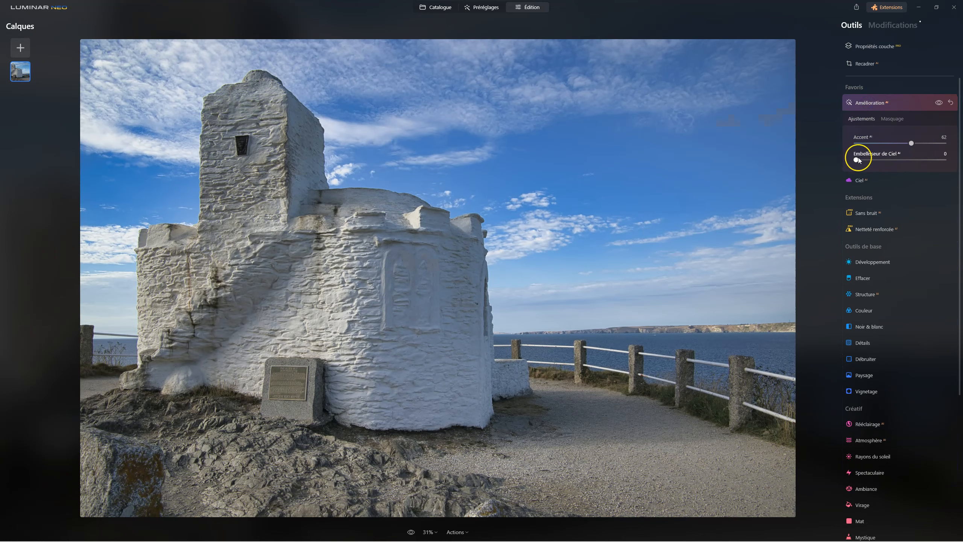
left_click_drag(855, 160, 872, 161)
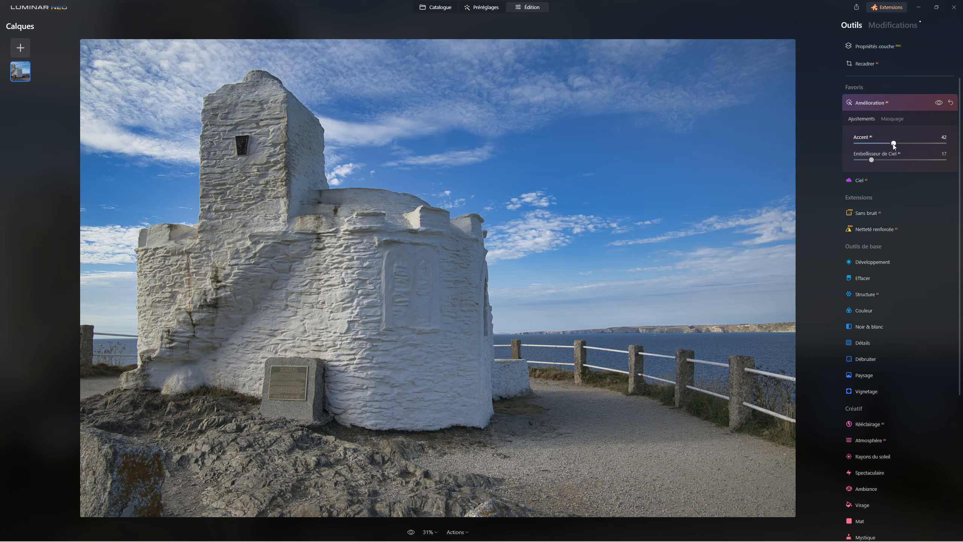
- Set the Structure Quantité to 42 and brush its mask lightly over the building's central wall
left_click(876, 295)
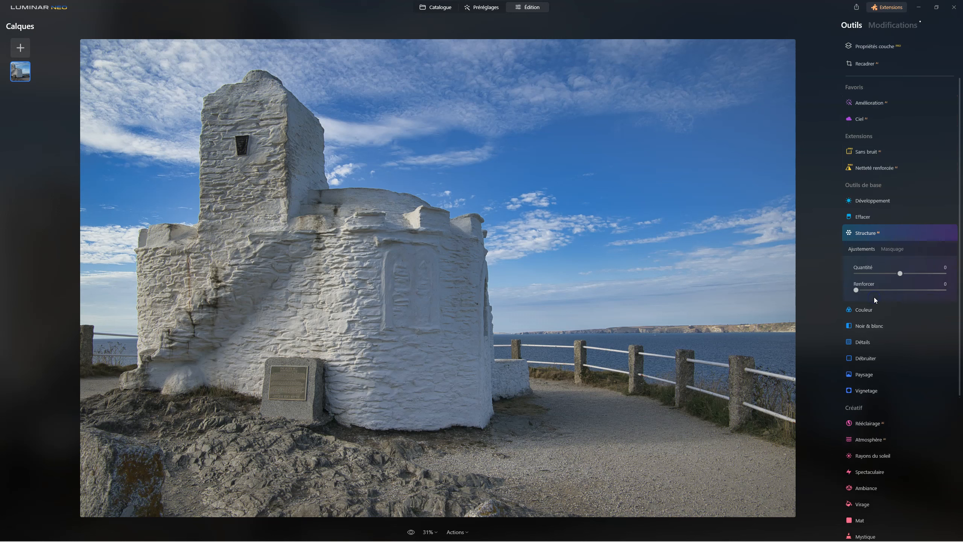
mouse_move(911, 274)
left_mouse_down()
mouse_move(932, 274)
mouse_move(918, 277)
left_mouse_up()
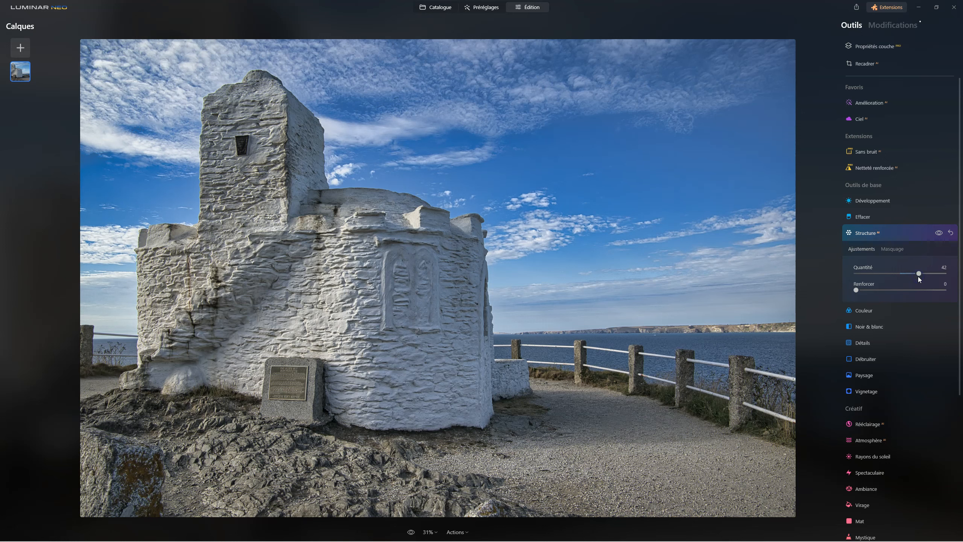
left_click(893, 249)
left_click(894, 248)
left_click(867, 134)
left_click(374, 274)
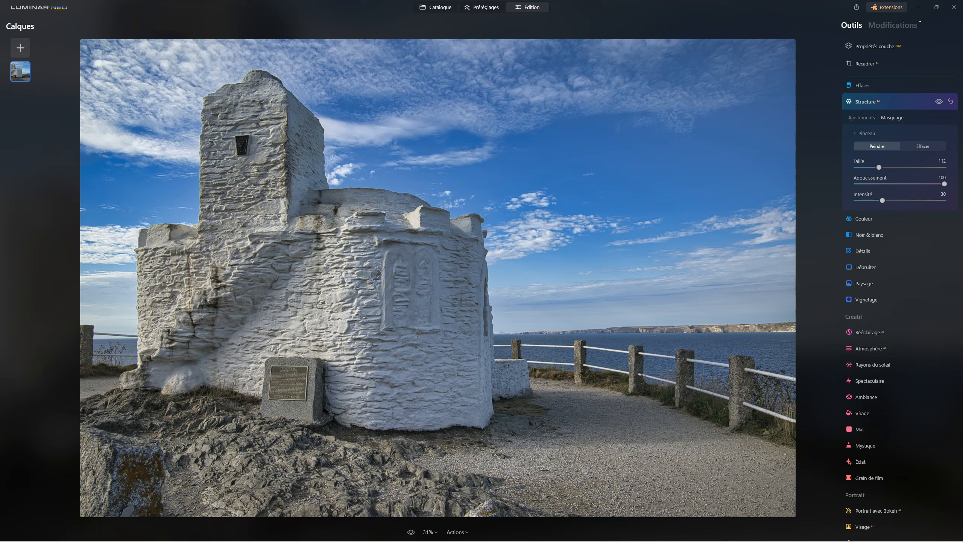
mouse_move(320, 259)
left_mouse_down()
mouse_move(340, 257)
mouse_move(282, 282)
mouse_move(334, 259)
mouse_move(243, 320)
mouse_move(366, 299)
mouse_move(372, 279)
mouse_move(387, 307)
mouse_move(335, 262)
mouse_move(368, 260)
mouse_move(414, 314)
mouse_move(322, 327)
mouse_move(407, 340)
mouse_move(400, 328)
mouse_move(259, 292)
mouse_move(390, 313)
mouse_move(313, 289)
mouse_move(396, 306)
left_mouse_up()
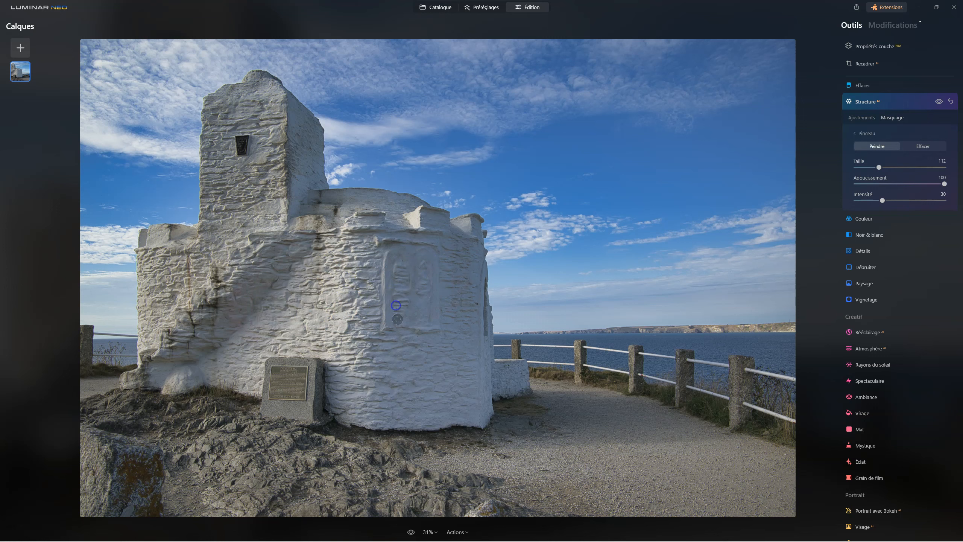
- Set the mask brush Intensité to 100 and paint over the building's central wall again
left_click_drag(882, 200, 945, 200)
mouse_move(281, 278)
left_mouse_down()
mouse_move(343, 267)
mouse_move(378, 283)
mouse_move(249, 306)
mouse_move(399, 312)
mouse_move(419, 299)
mouse_move(367, 335)
left_mouse_up()
mouse_move(400, 295)
left_mouse_down()
mouse_move(320, 265)
mouse_move(457, 270)
mouse_move(383, 279)
left_mouse_up()
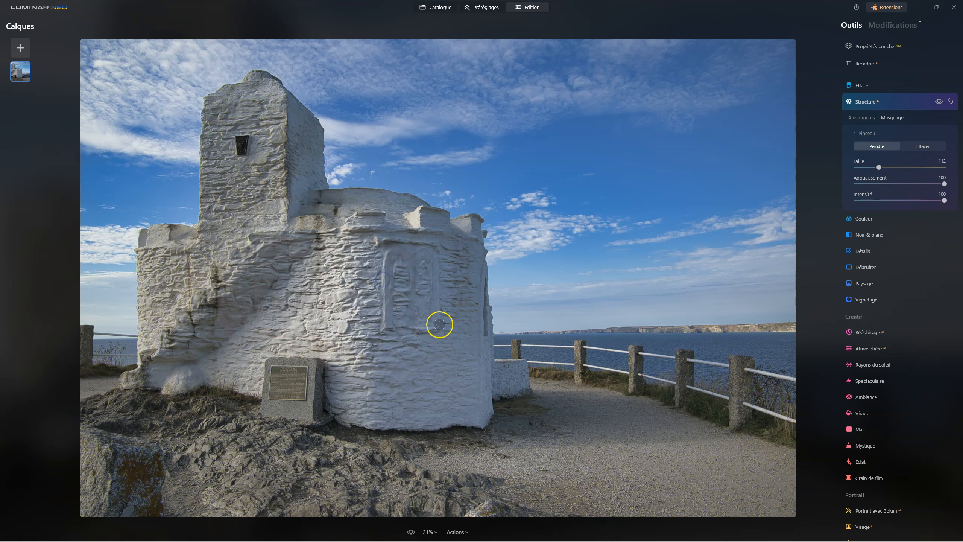
- Compare the photo with and without the masked Structure effect
left_click(939, 102)
left_click(940, 101)
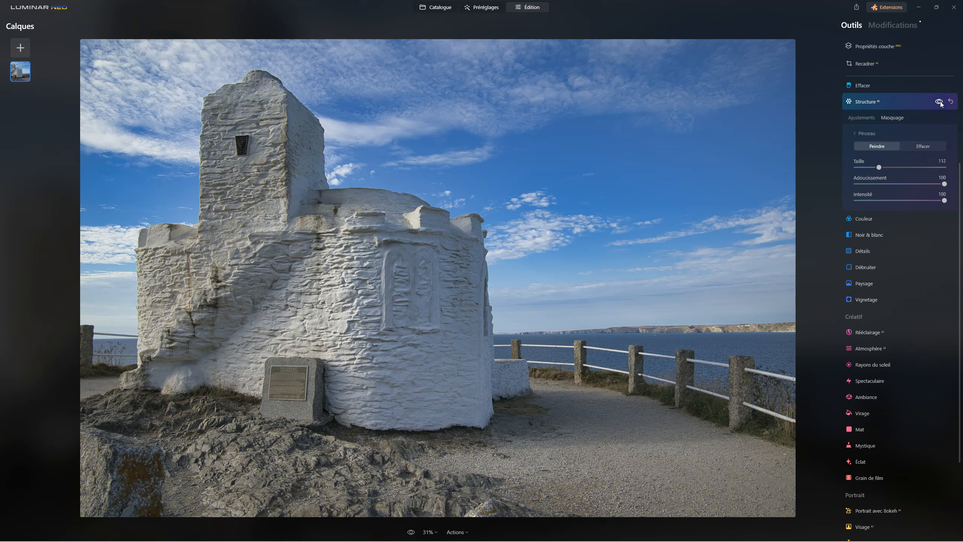
left_click(940, 102)
left_click(939, 101)
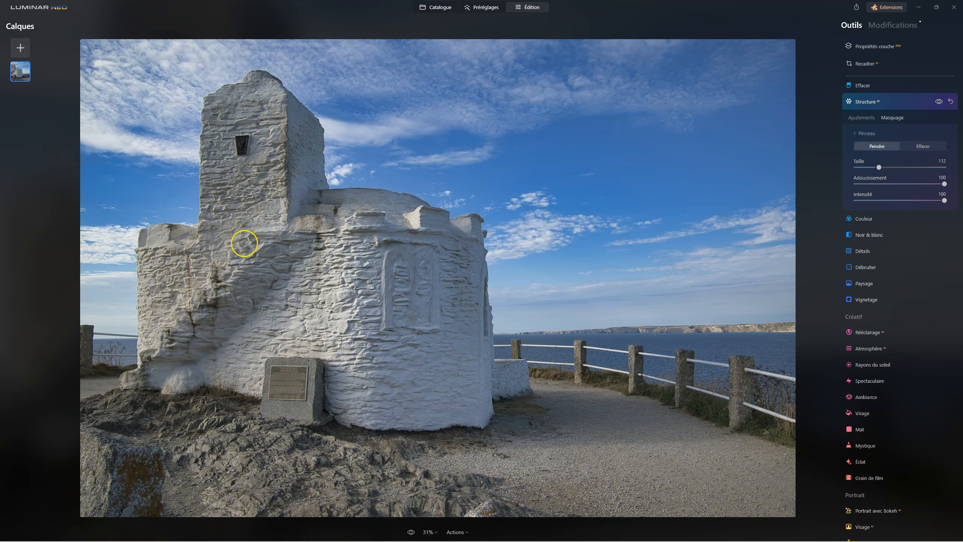
- Paint the Structure mask over the tower face, the left wall and the lower walls, and compare the effect
mouse_move(257, 124)
left_mouse_down()
mouse_move(231, 191)
mouse_move(246, 133)
mouse_move(258, 174)
left_mouse_up()
mouse_move(256, 211)
left_mouse_down()
mouse_move(258, 187)
mouse_move(212, 260)
mouse_move(249, 160)
mouse_move(252, 117)
mouse_move(220, 176)
mouse_move(225, 210)
mouse_move(251, 206)
left_mouse_up()
left_click_drag(153, 292, 160, 302)
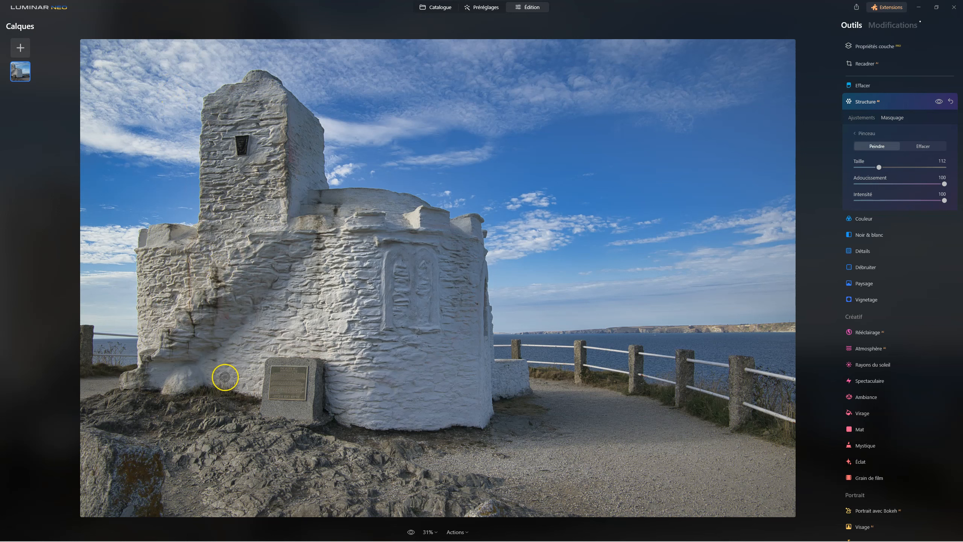
left_click_drag(261, 335, 231, 370)
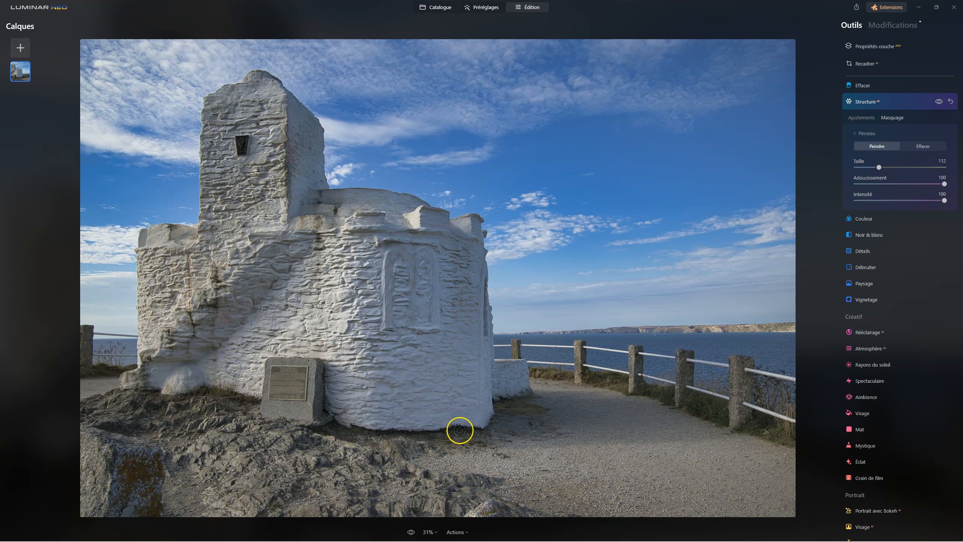
mouse_move(408, 419)
left_mouse_down()
mouse_move(435, 398)
mouse_move(401, 405)
mouse_move(444, 404)
mouse_move(336, 400)
mouse_move(393, 392)
mouse_move(348, 377)
mouse_move(506, 383)
left_mouse_up()
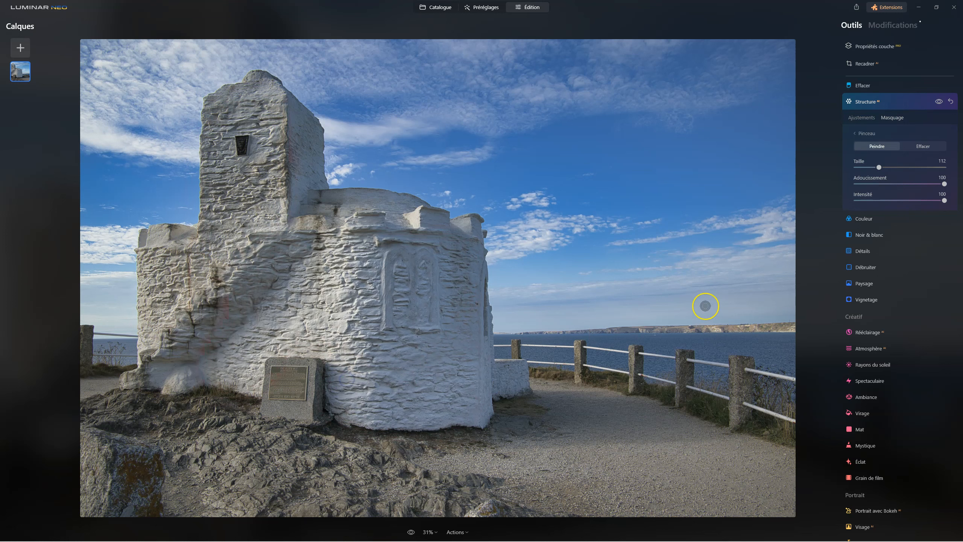
left_click(939, 101)
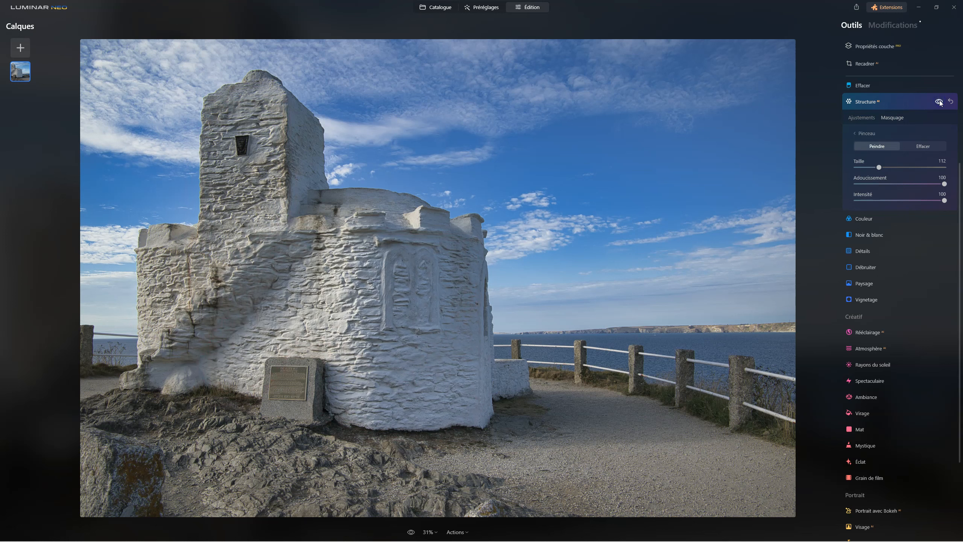
- Leave the mask brush and display the Structure mask overlay on the photo
left_click(861, 133)
left_click(868, 185)
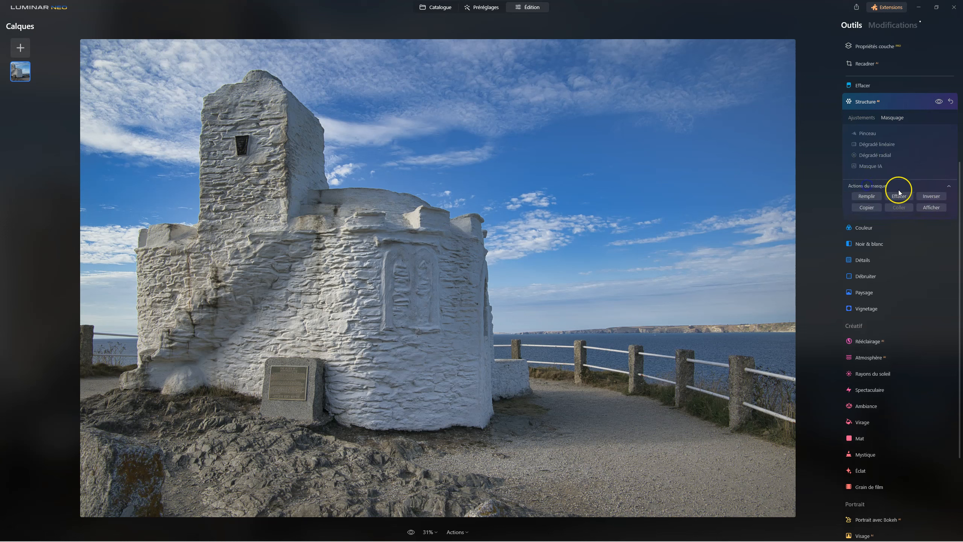
left_click(933, 208)
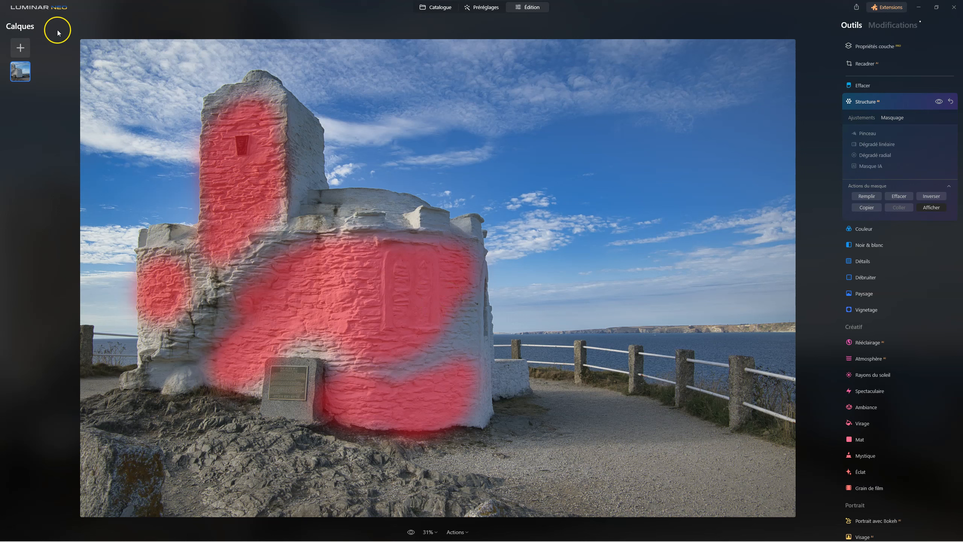
- Examine the Annuler and Rétablir entries among the Édition commands
left_click(39, 6)
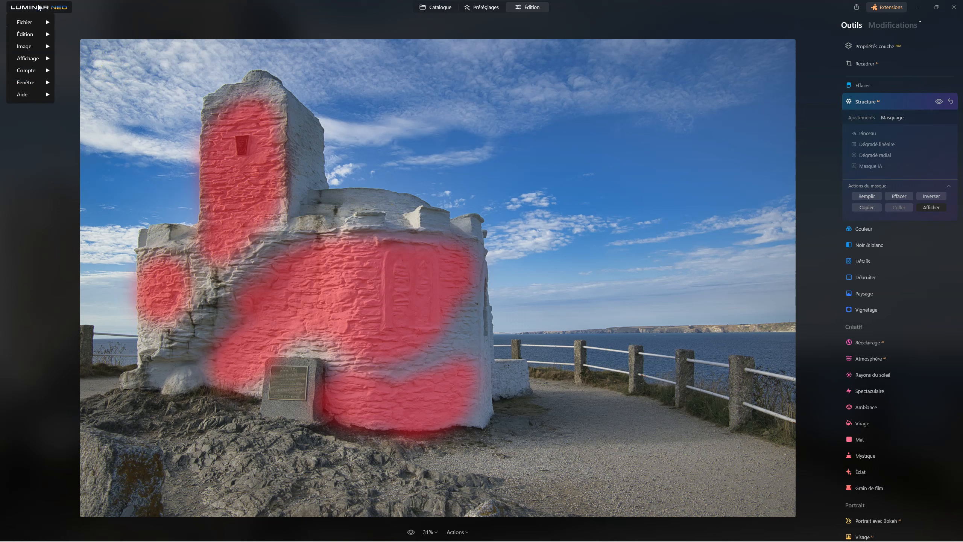
left_click(32, 36)
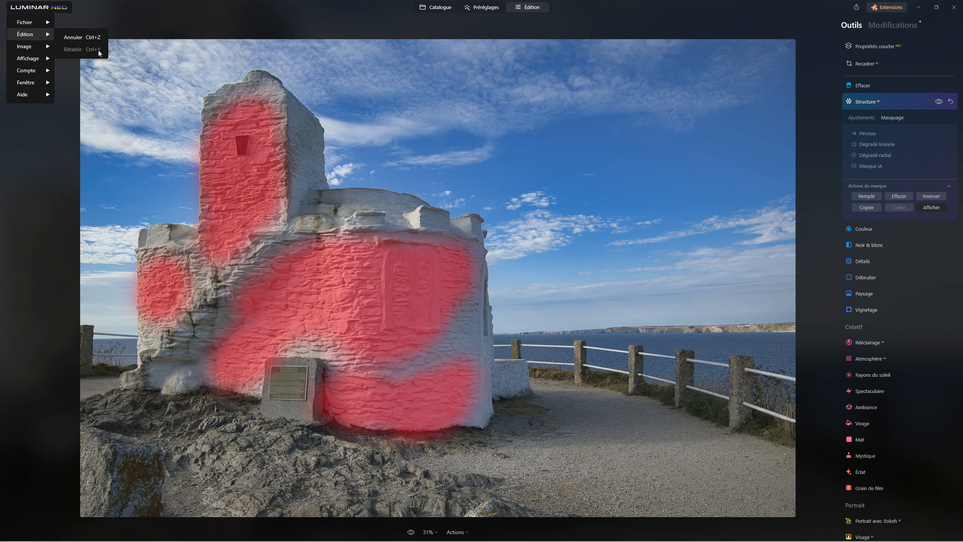
left_click(225, 11)
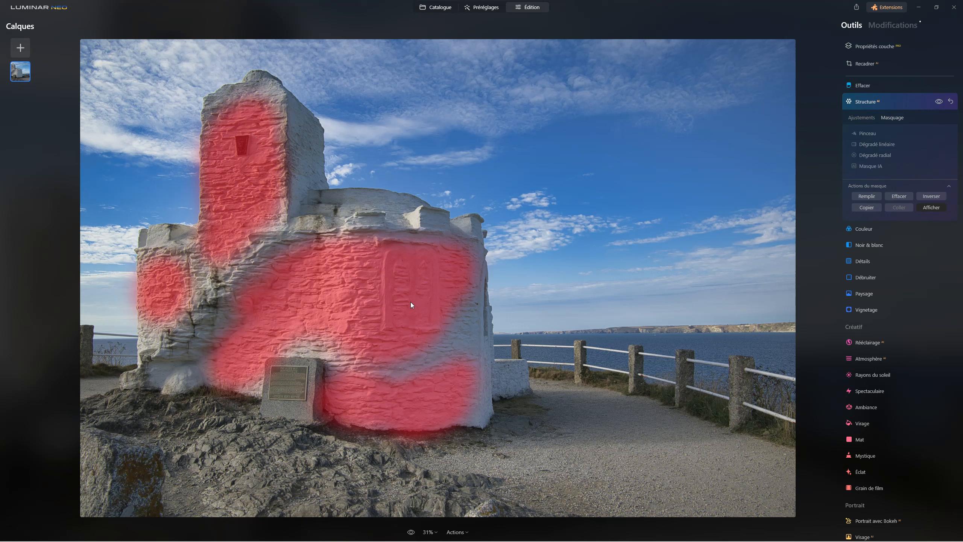
- Undo the Structure mask strokes one by one, back to the first light stroke on the central wall
key("ctrl+z")
key("ctrl+z")
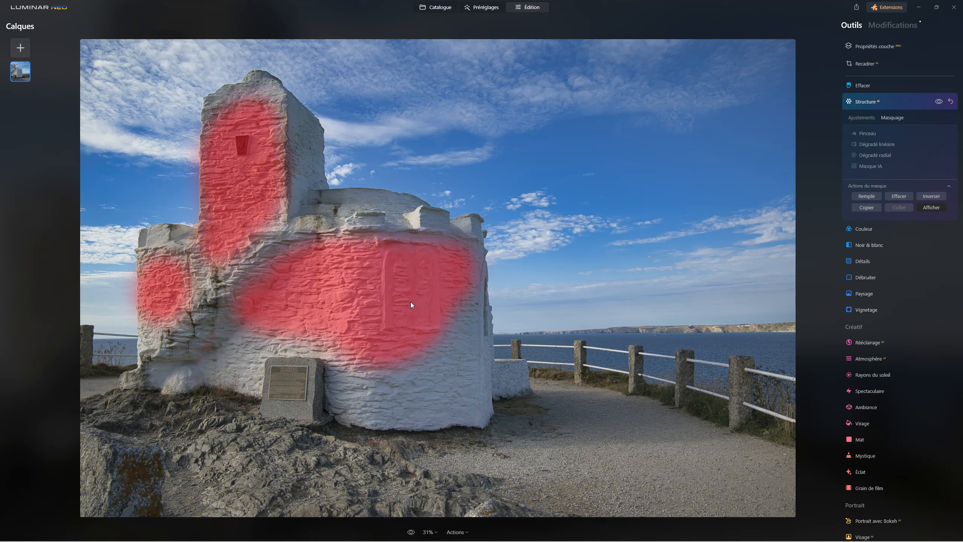
key("ctrl+z")
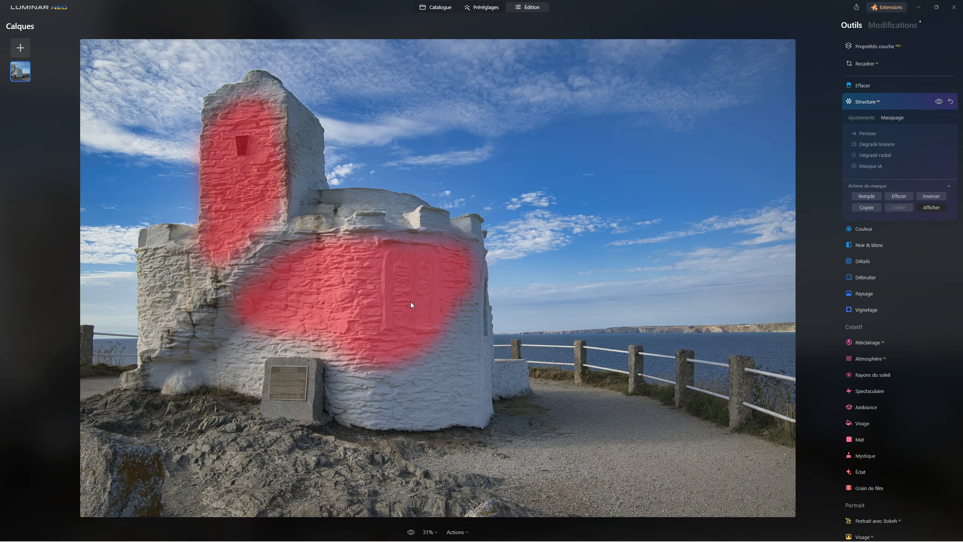
key("ctrl+z")
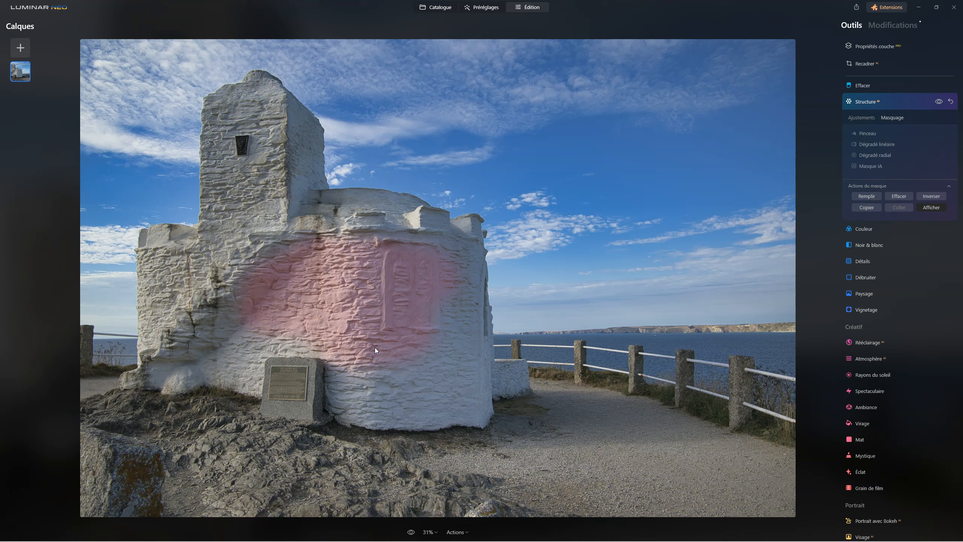
- Redo all the undone Structure mask strokes on the central wall, tower, left wall and lower walls
key("slash")
key("ctrl+z")
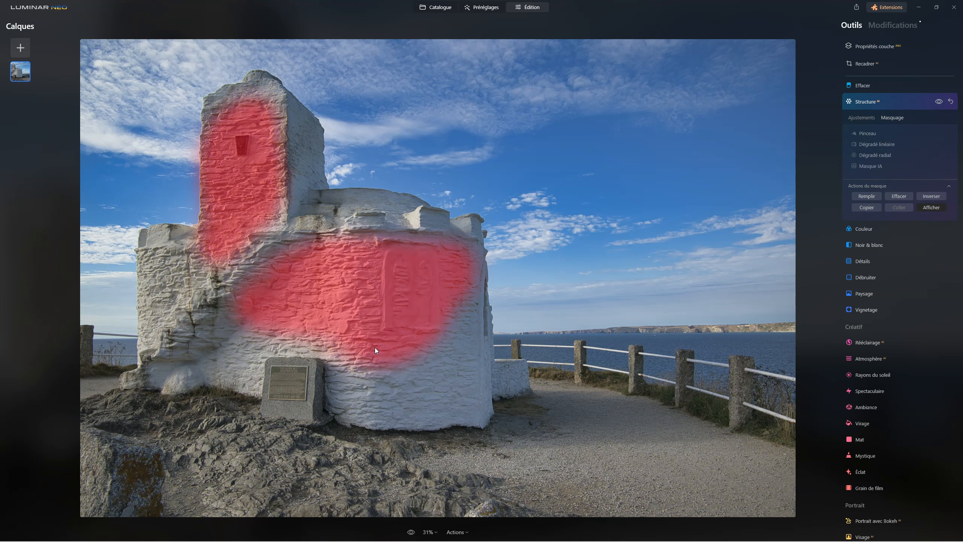
key("ctrl+z")
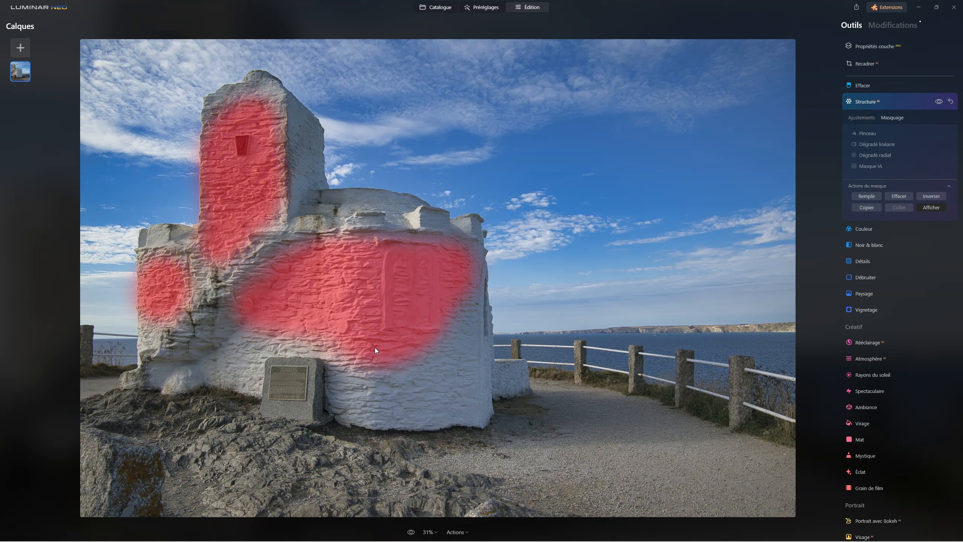
key("ctrl+z")
key("ctrl+z")
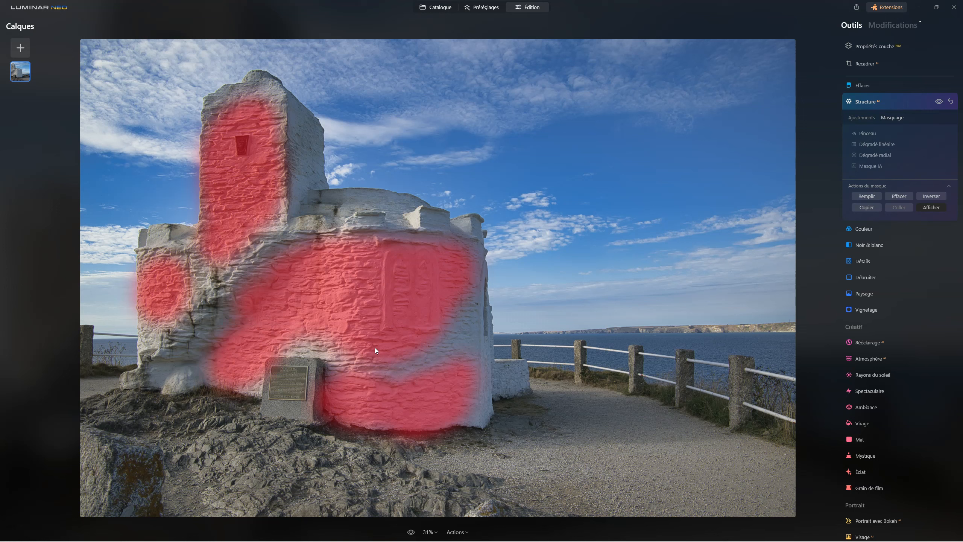
- Undo the latest Structure mask strokes on the lower walls and the left wall
key("ctrl+y")
key("ctrl+y")
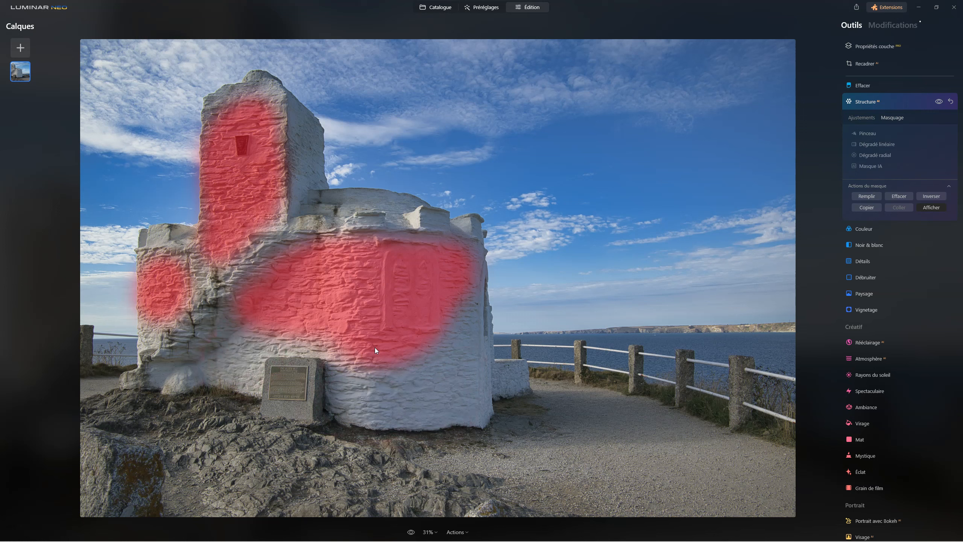
key("ctrl+y")
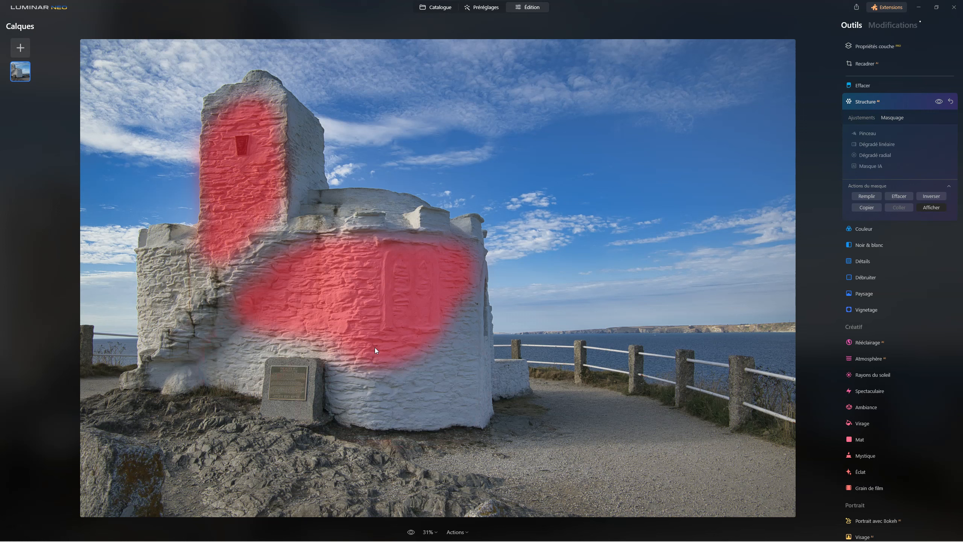
- Redo the Structure mask strokes on the left wall and the lower walls
key("ctrl+z")
key("ctrl+z")
key("ctrl+z")
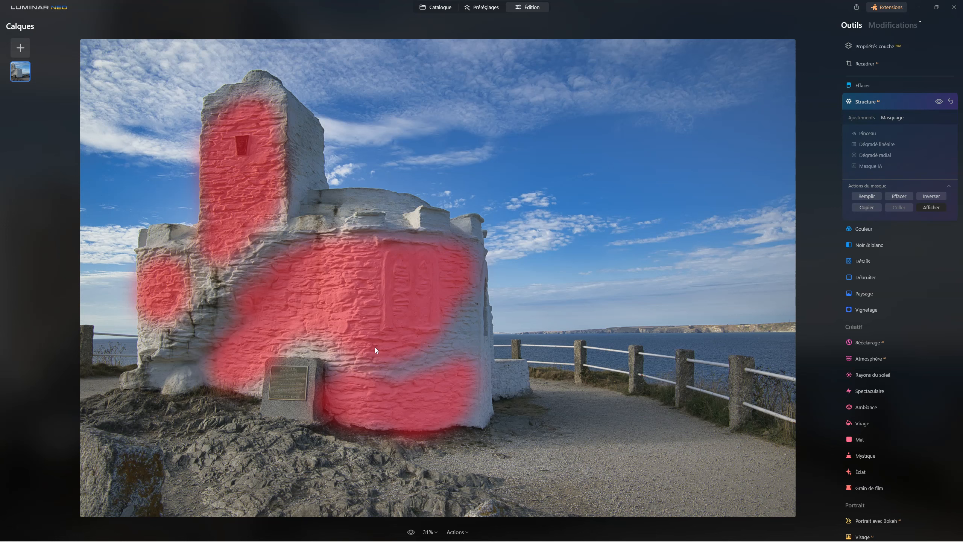
- Reset the Structure adjustments and mask, and collapse the tool
left_click(951, 102)
left_click(858, 102)
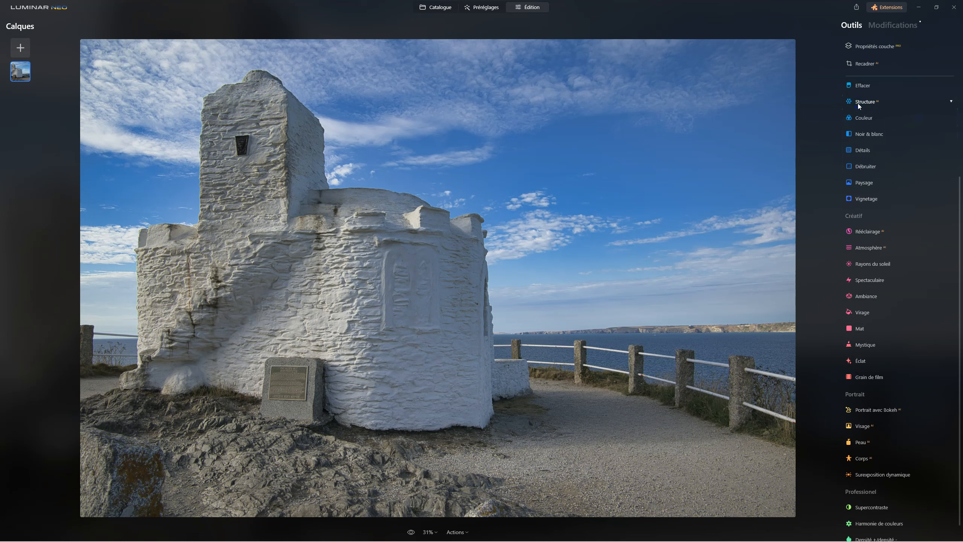
- Open the overview of extensions for Luminar Neo
scroll(902, 157, "up", 5)
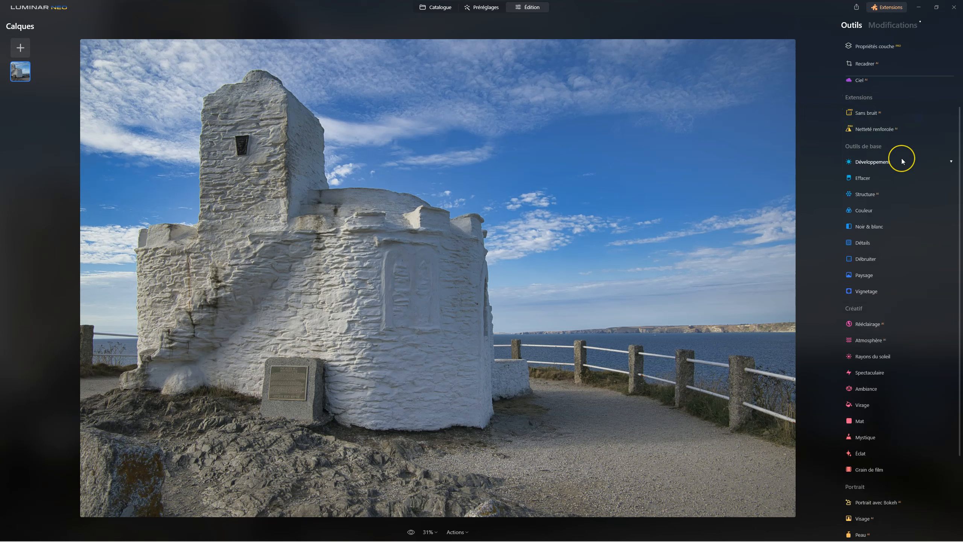
left_click(894, 8)
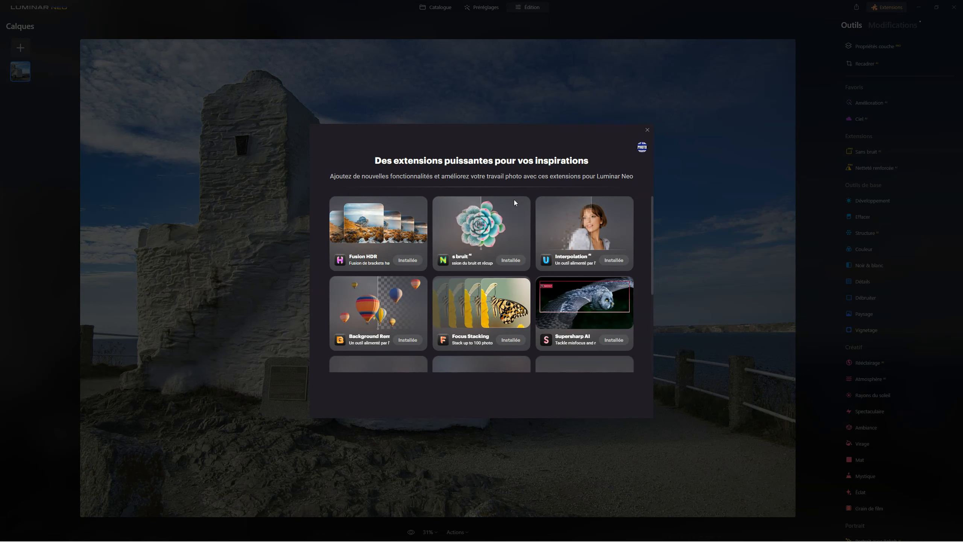
- Look through the available extensions and close the overview
scroll(538, 275, "down", 3)
scroll(537, 275, "up", 3)
left_click(647, 130)
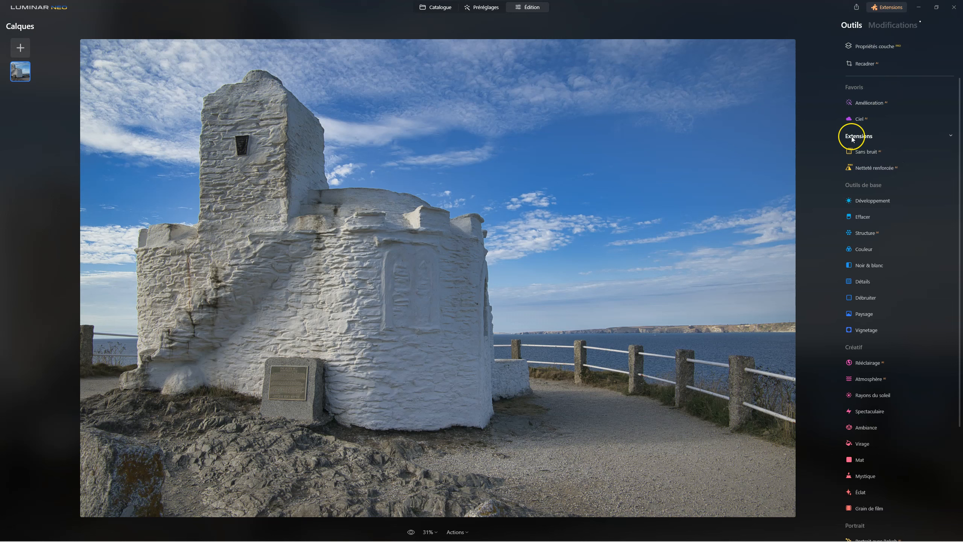
- Examine the coastal photo's layer properties and its masking options, including AI background removal
left_click(883, 47)
left_click(887, 64)
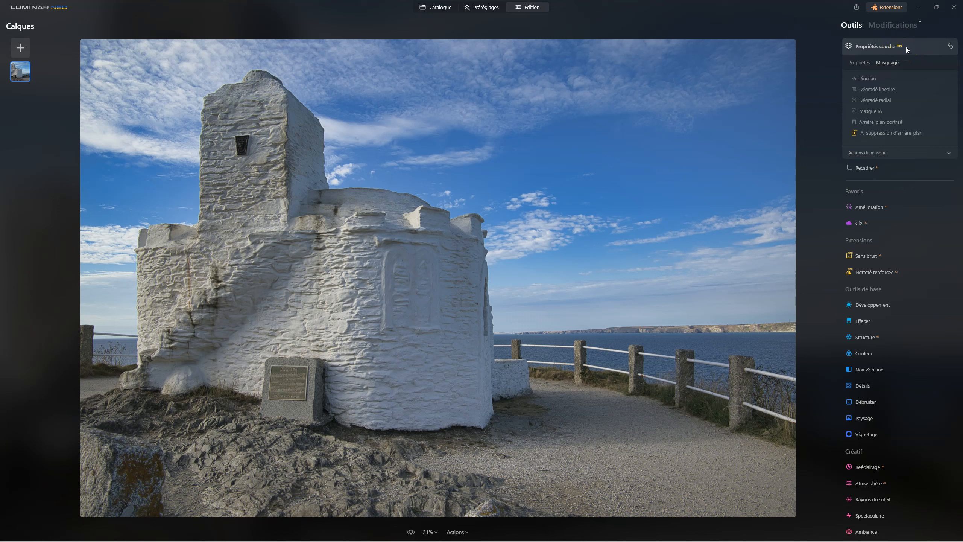
left_click(875, 45)
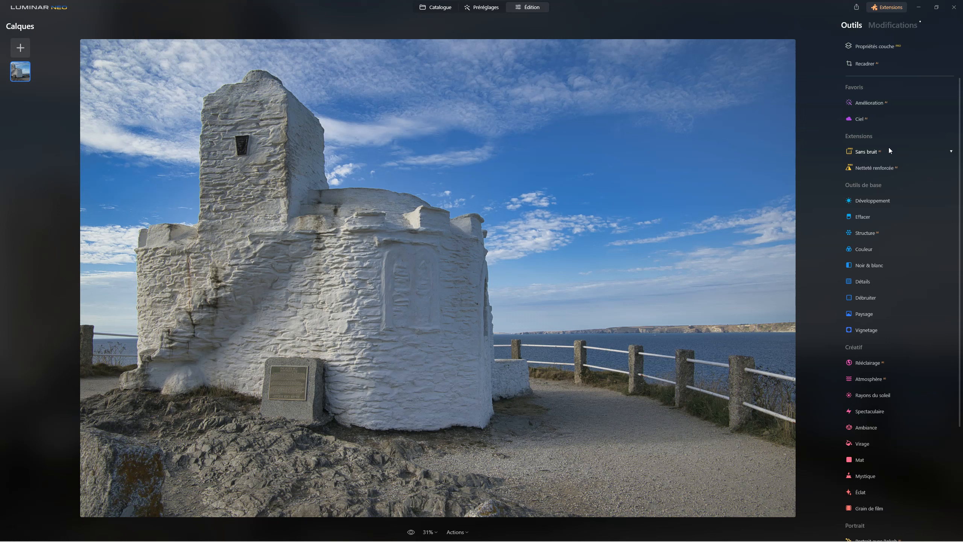
left_click(886, 47)
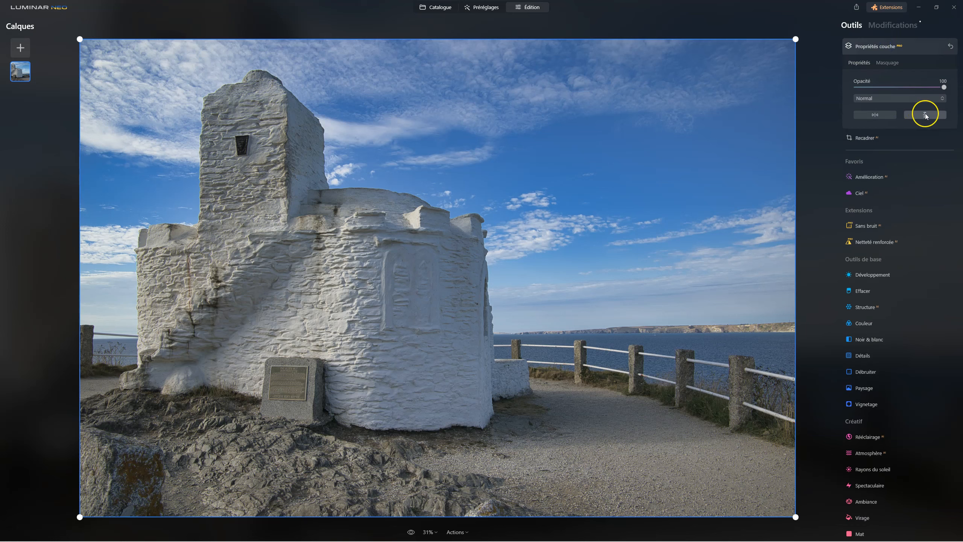
left_click(894, 62)
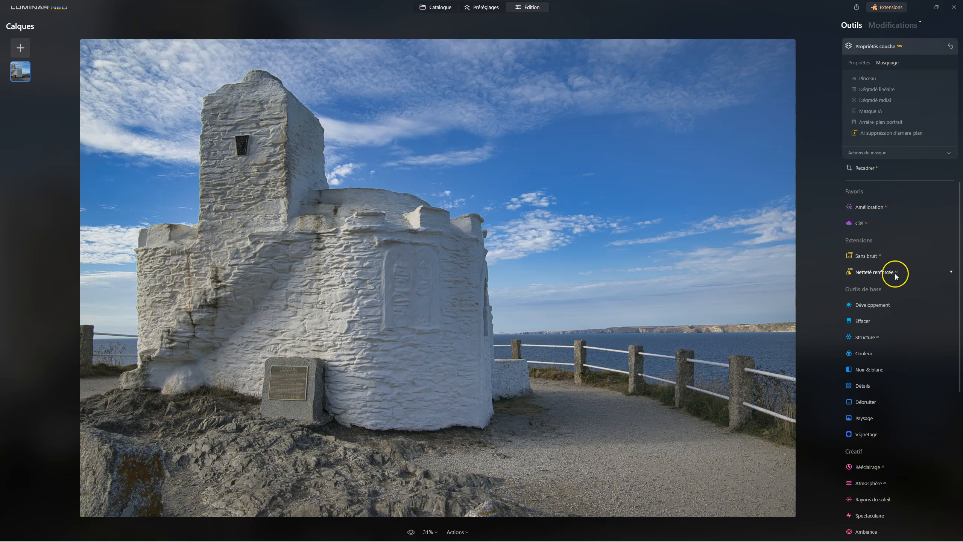
- Open the seagull photo from the catalogue and inspect its head and feathers at 100%
left_click(430, 9)
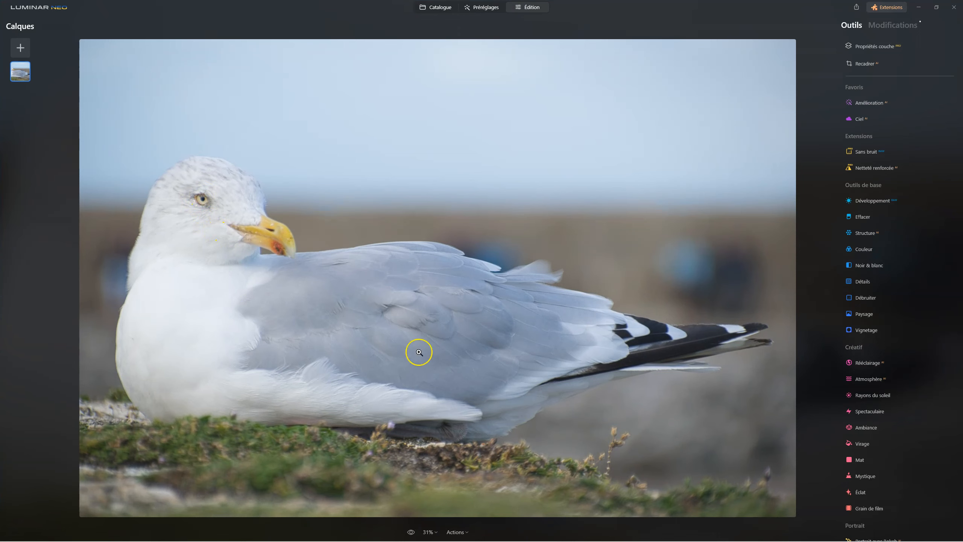
left_click(204, 219)
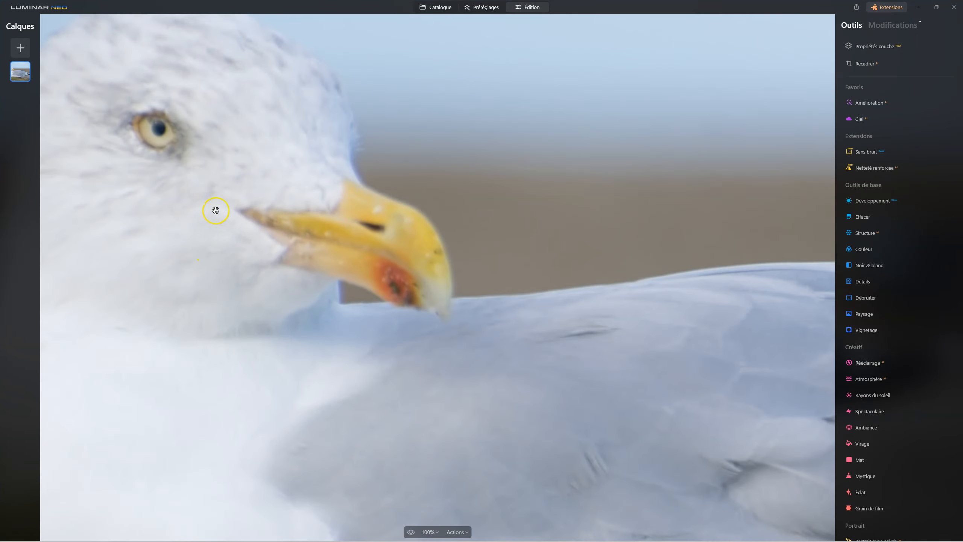
left_click_drag(530, 422, 508, 263)
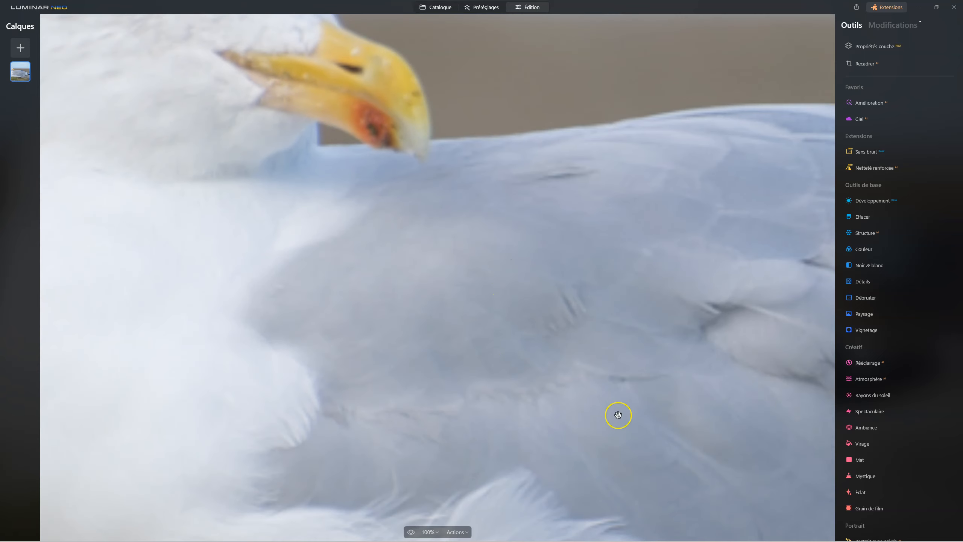
left_click(597, 381)
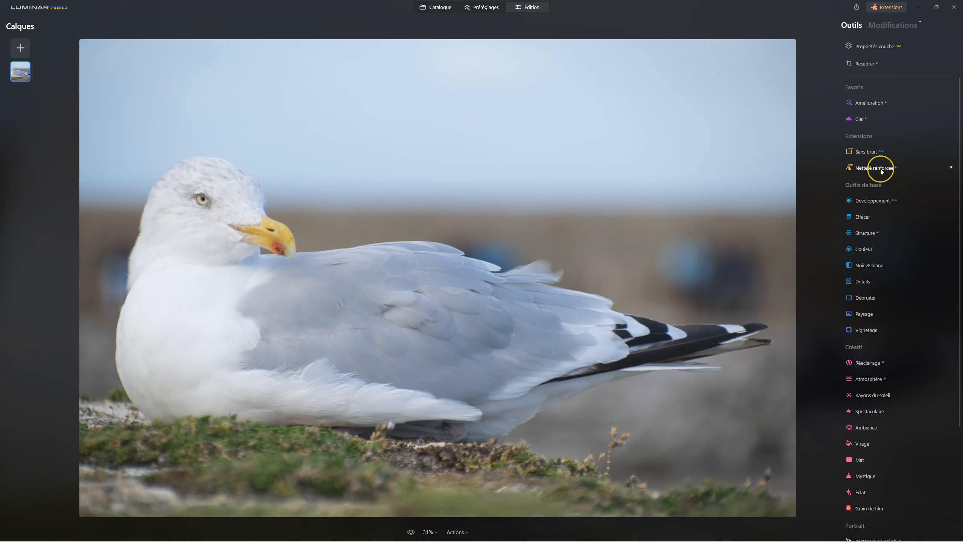
- Apply Netteté renforcée to the seagull photo with directional blur at Inférieure, and bring the head into close view
left_click(874, 168)
left_click(868, 148)
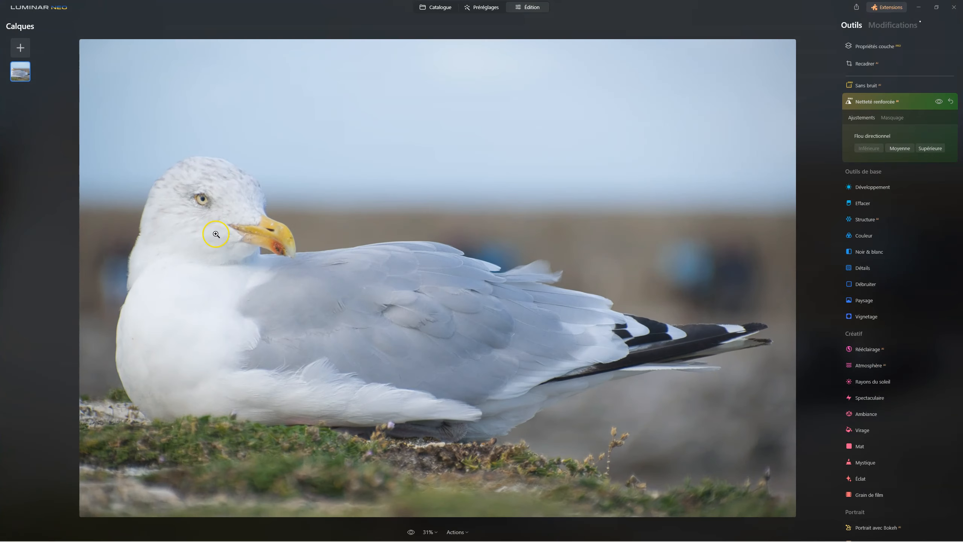
double_click(215, 234)
left_click_drag(189, 183, 366, 248)
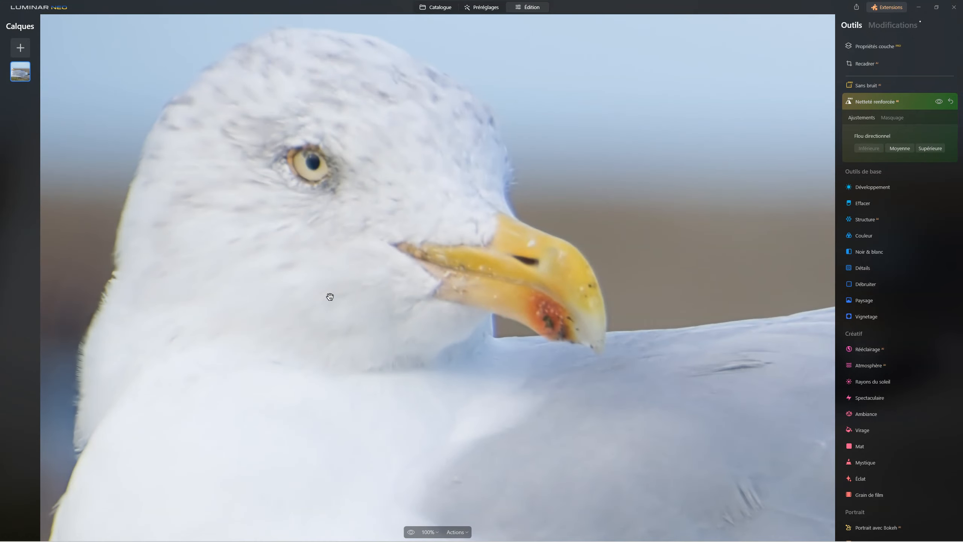
- Compare the seagull's head with and without the Inférieure sharpening, and return to the full photo
left_click(939, 102)
left_click(939, 101)
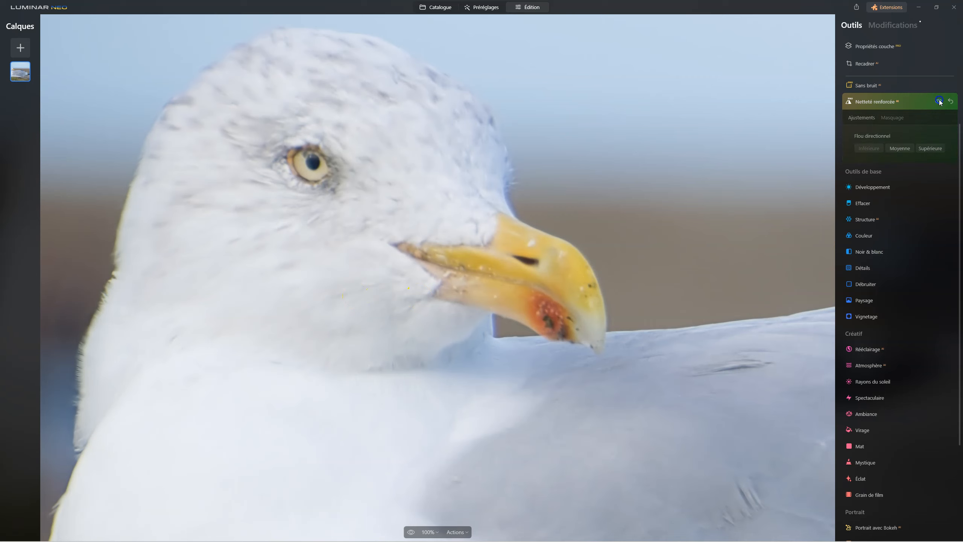
left_click(939, 101)
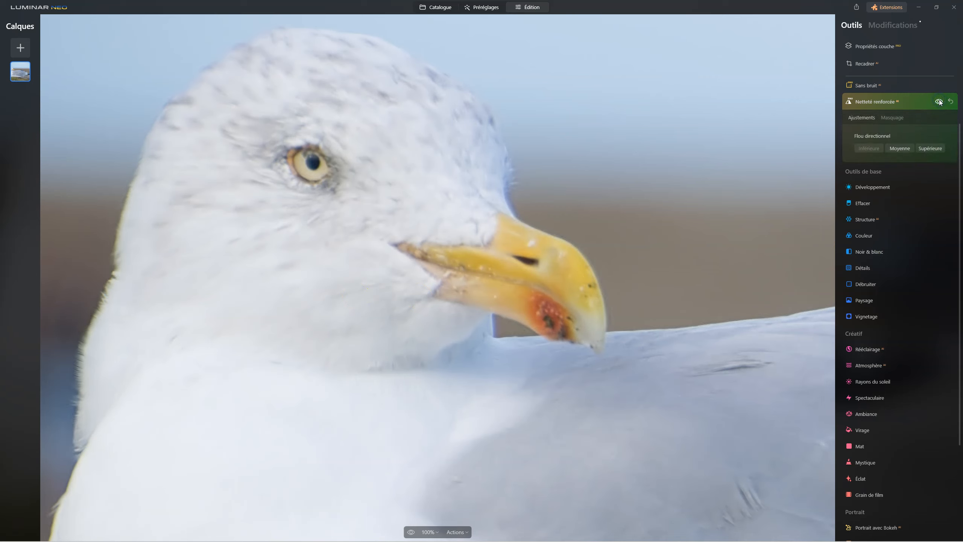
left_click(939, 100)
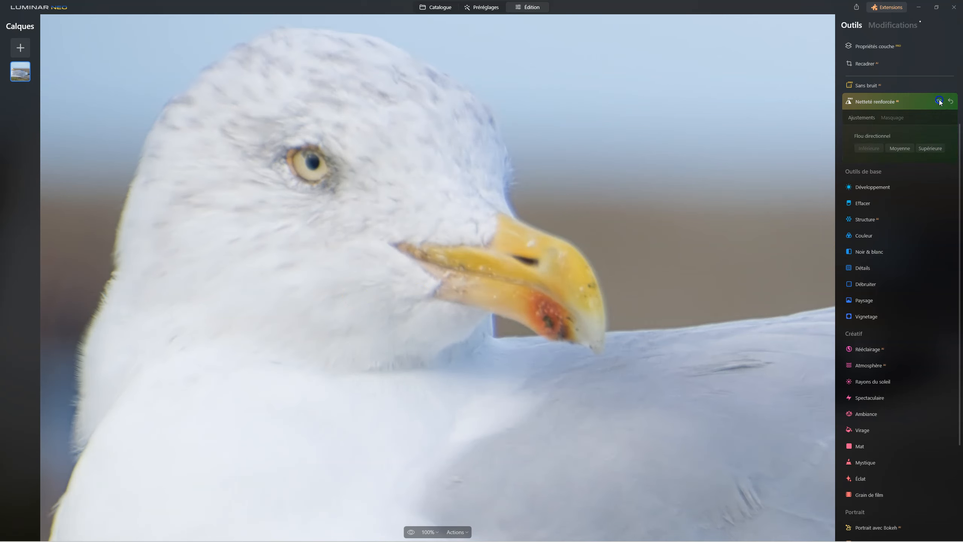
left_click(938, 100)
left_click(939, 100)
left_click(939, 100)
left_click(365, 244)
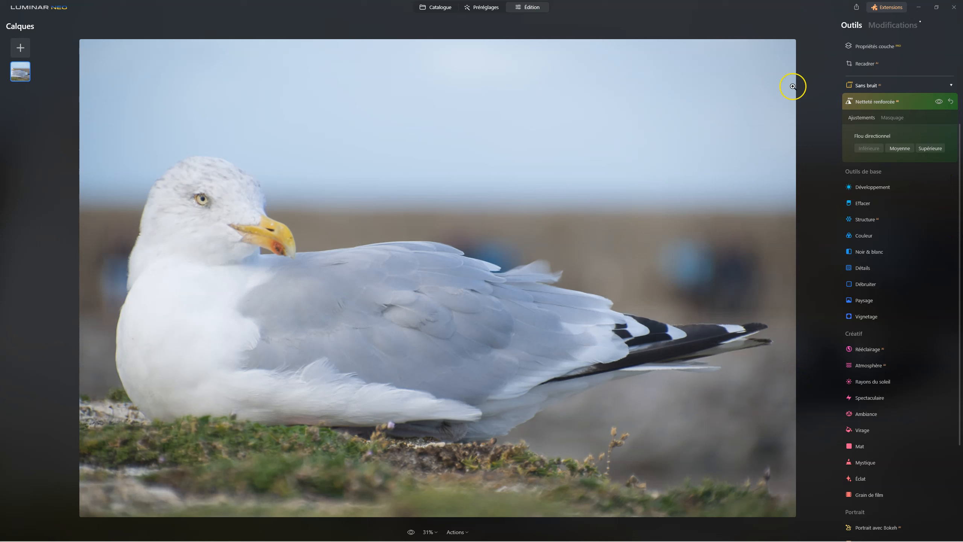
- Display the histogram for the seagull photo
right_click(682, 257)
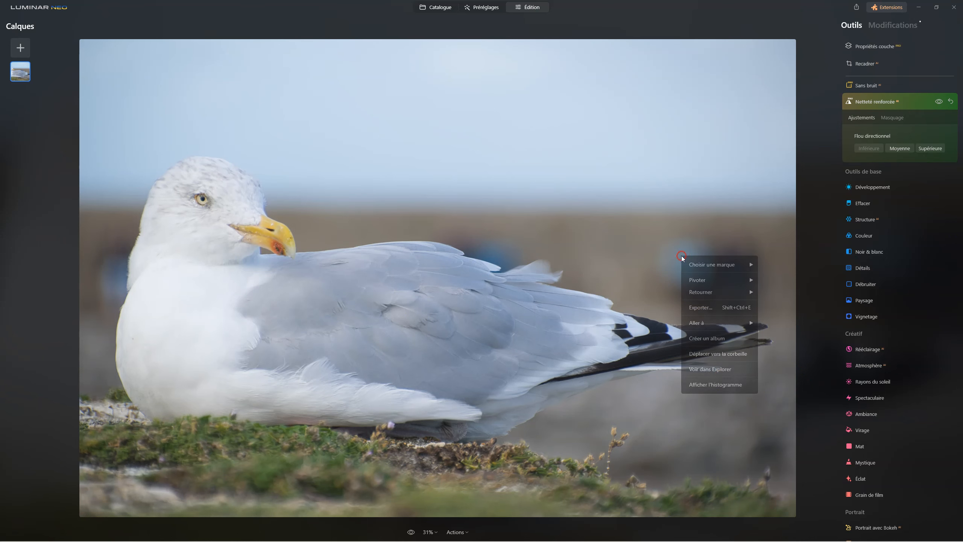
left_click(721, 385)
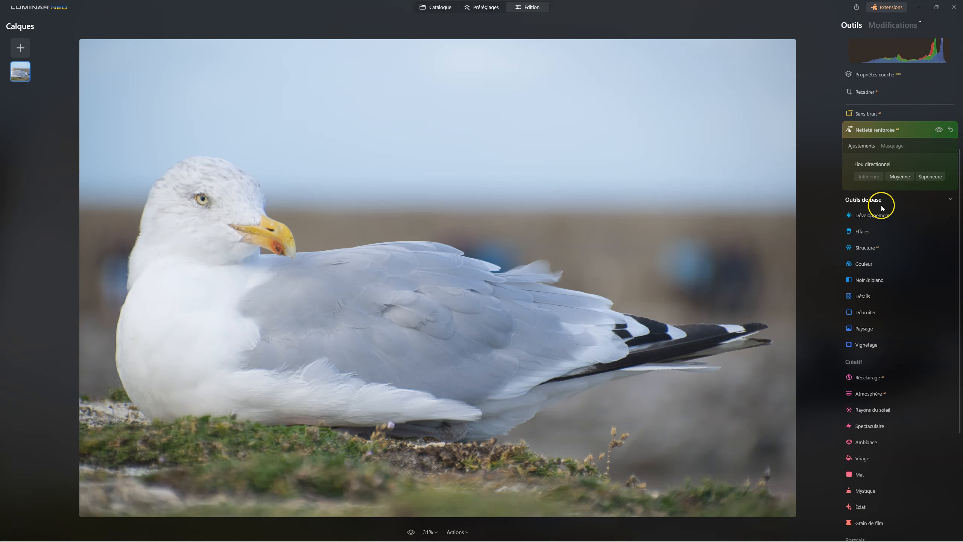
- In the photo's existing RAW Développement edit, set highlights to -58, shadows to 54 and smart contrast to 26
left_click(893, 25)
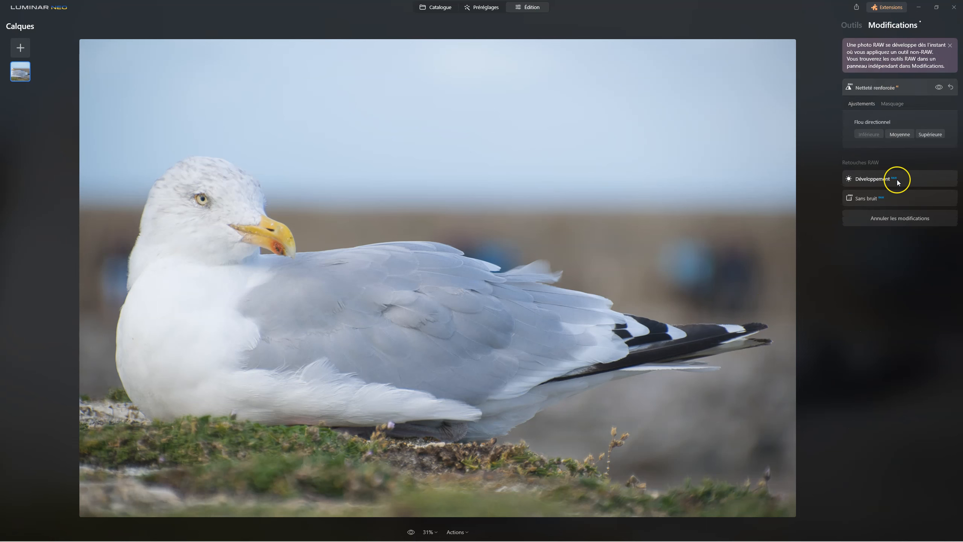
left_click(872, 181)
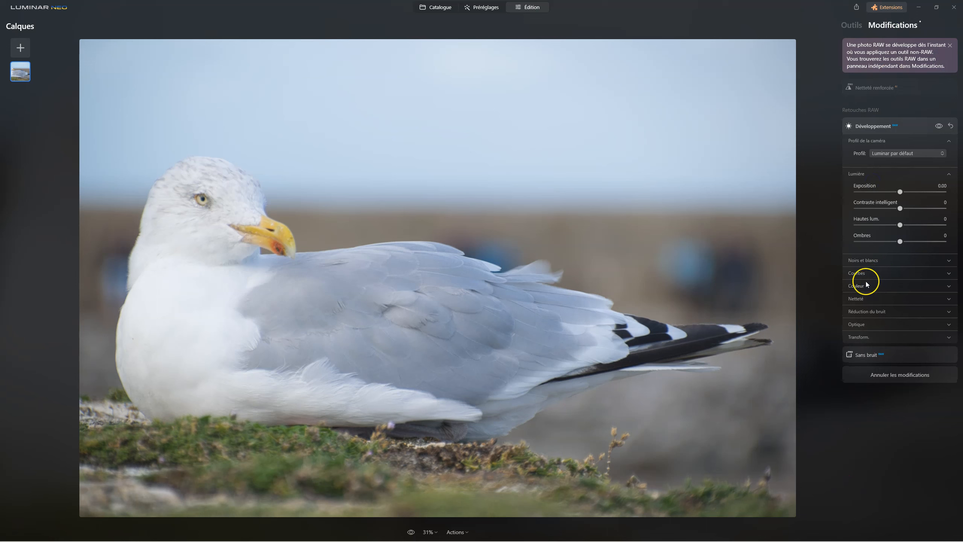
left_click_drag(900, 224, 866, 226)
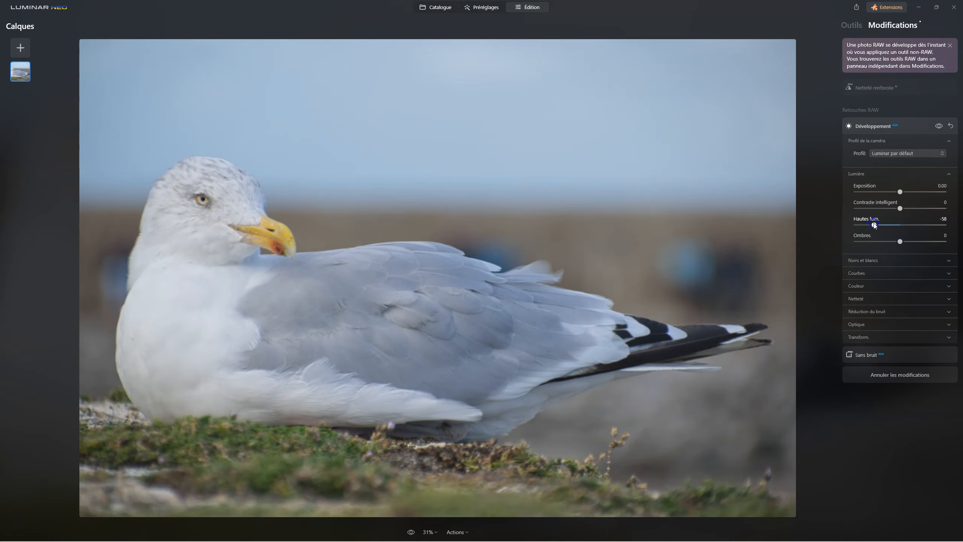
left_click_drag(901, 241, 925, 241)
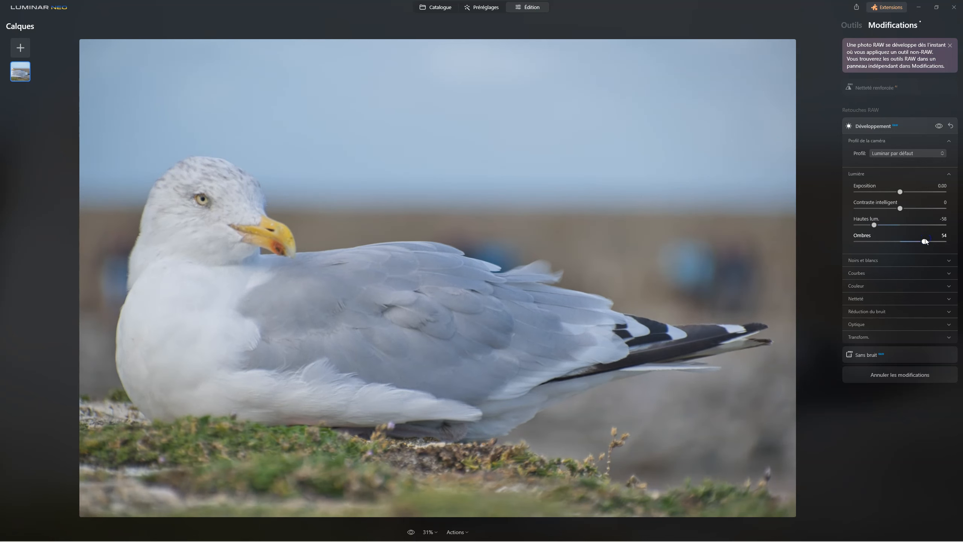
left_click_drag(900, 209, 909, 210)
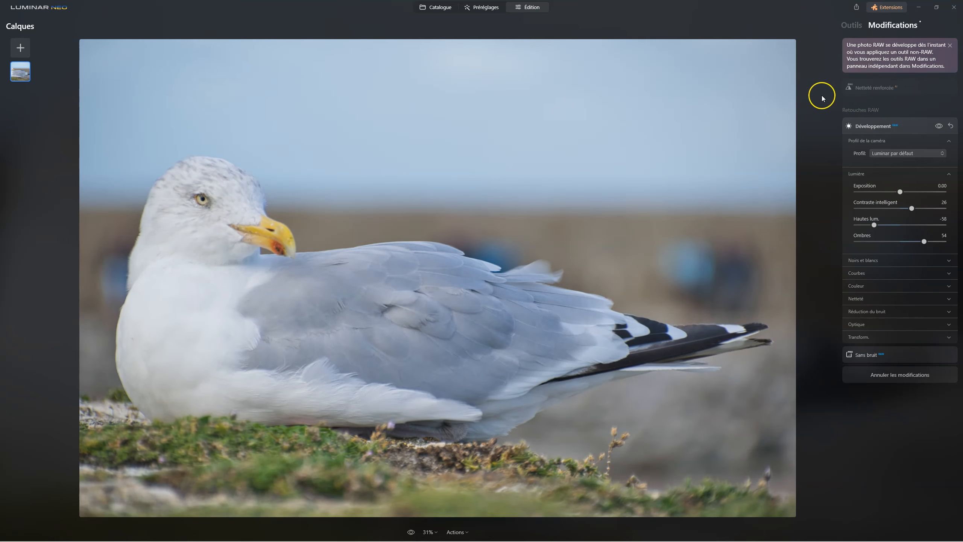
- Reopen the Netteté renforcée edit and compare the wing and belly feathers with and without it
left_click(867, 85)
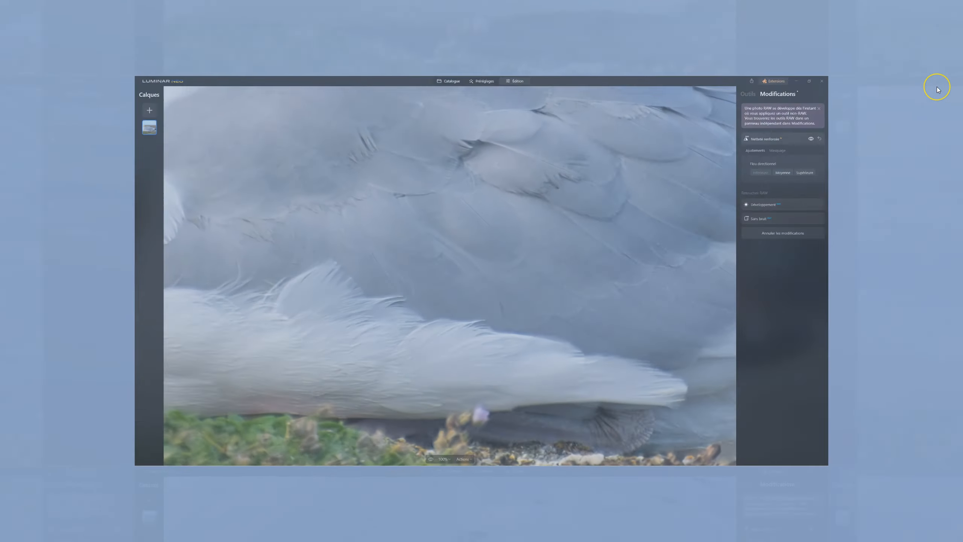
left_click(938, 87)
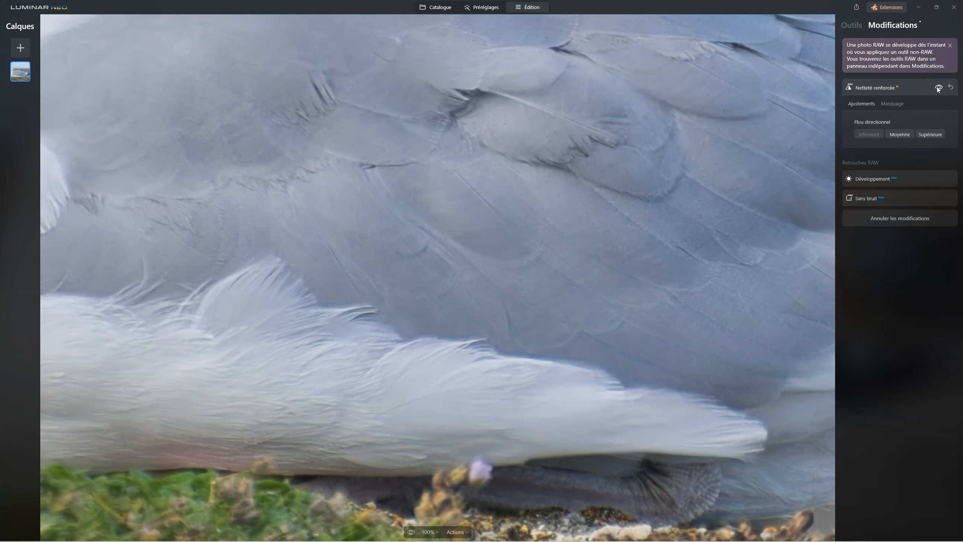
left_click(938, 87)
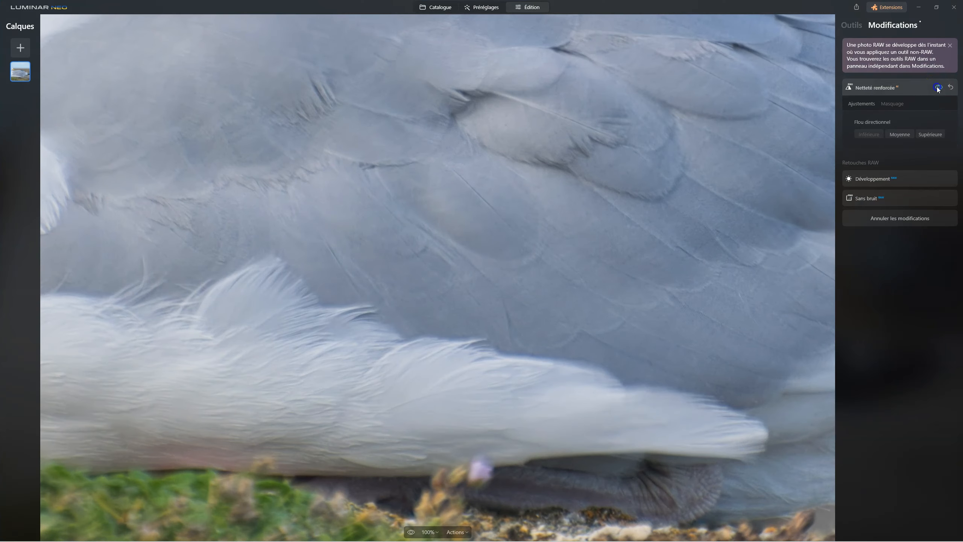
left_click(937, 87)
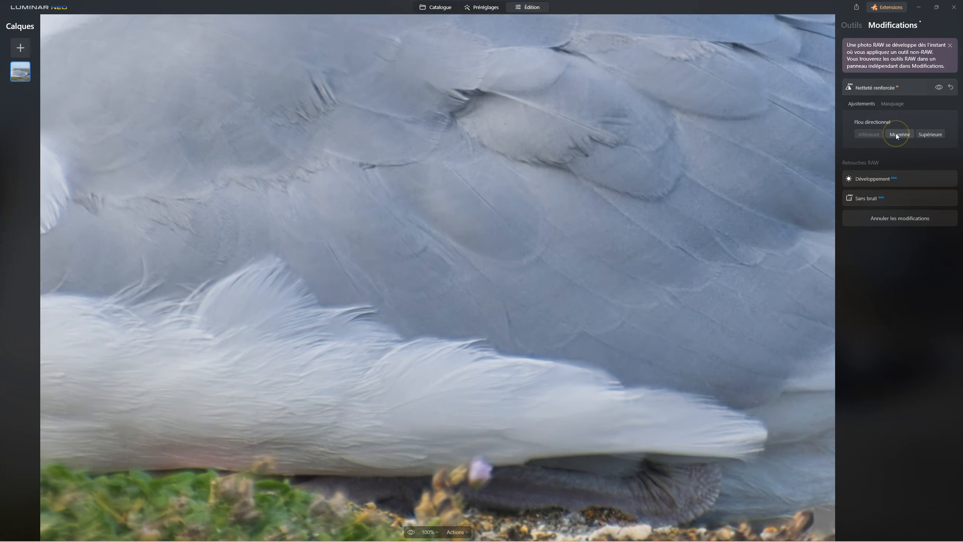
- Reset Netteté renforcée and set its directional blur to Moyenne
left_click(951, 87)
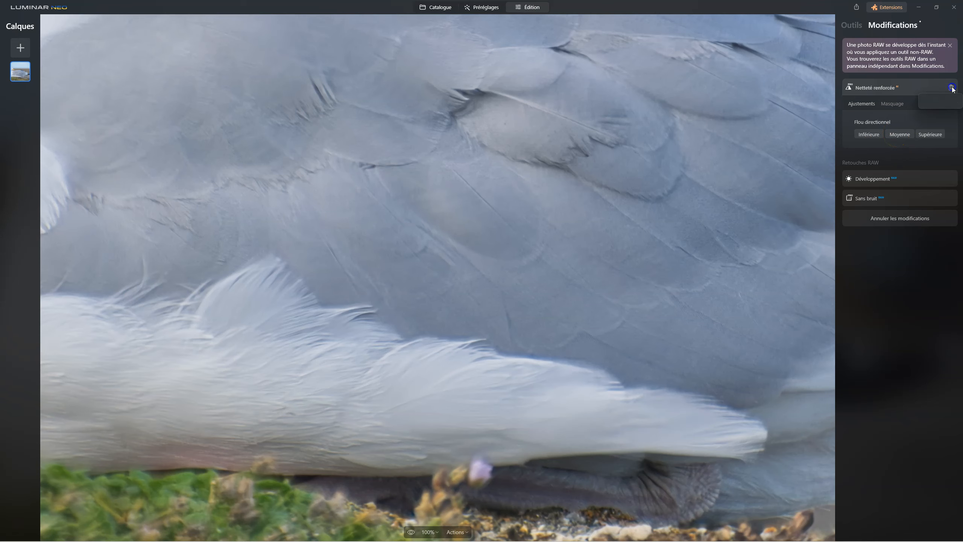
left_click(905, 135)
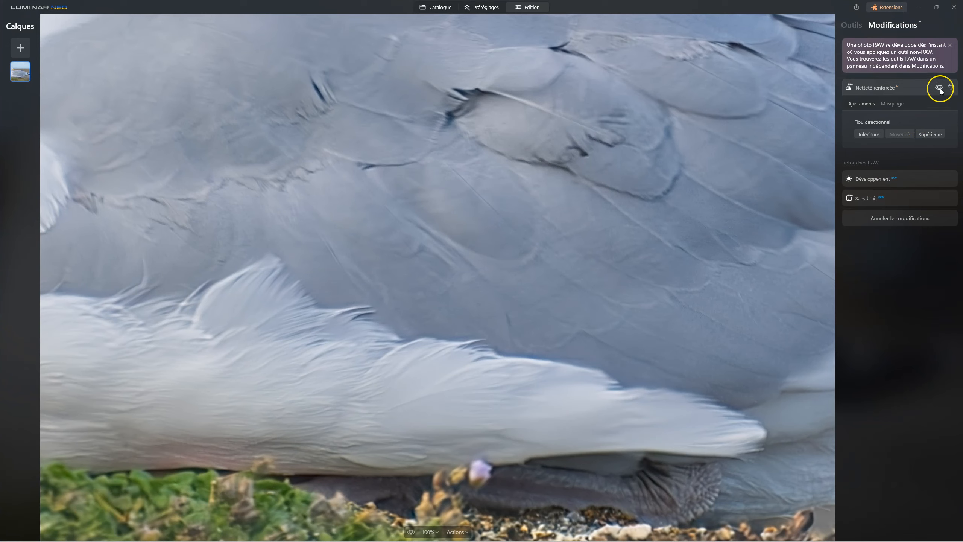
- Compare the feathers at 100% with and without the Moyenne sharpening
left_click(940, 88)
left_click(940, 88)
left_click(940, 88)
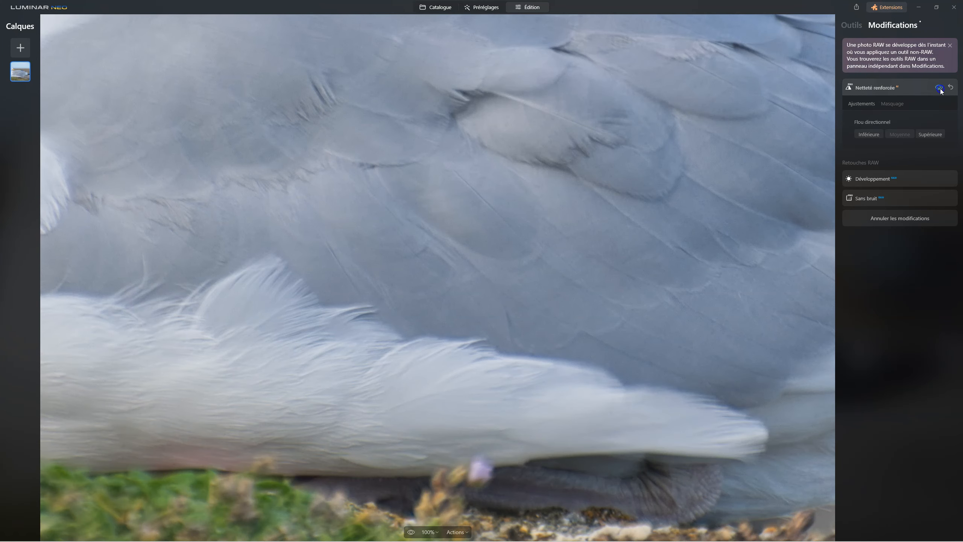
left_click(940, 88)
left_click(940, 88)
left_click(939, 88)
- Compare the whole seagull photo with and without the Moyenne sharpening
left_click(579, 198)
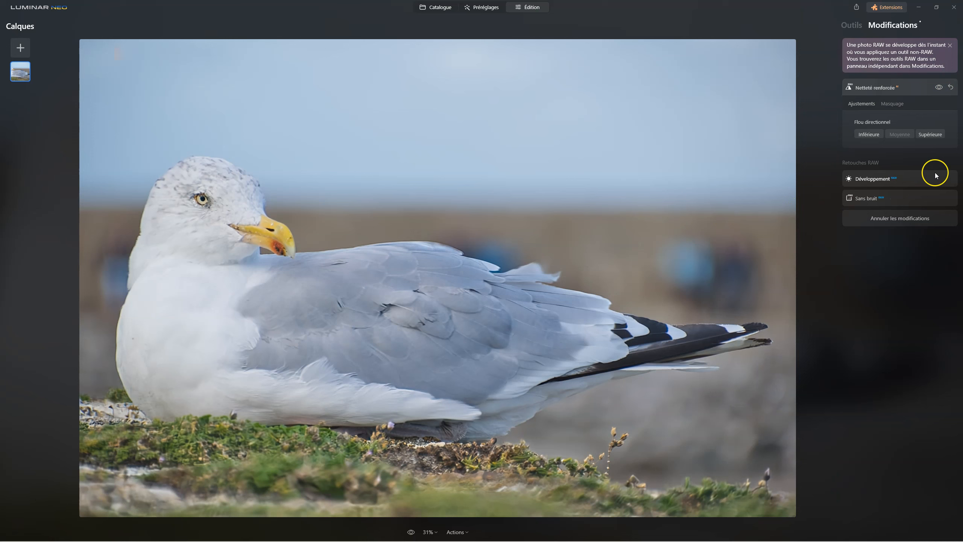
left_click(938, 88)
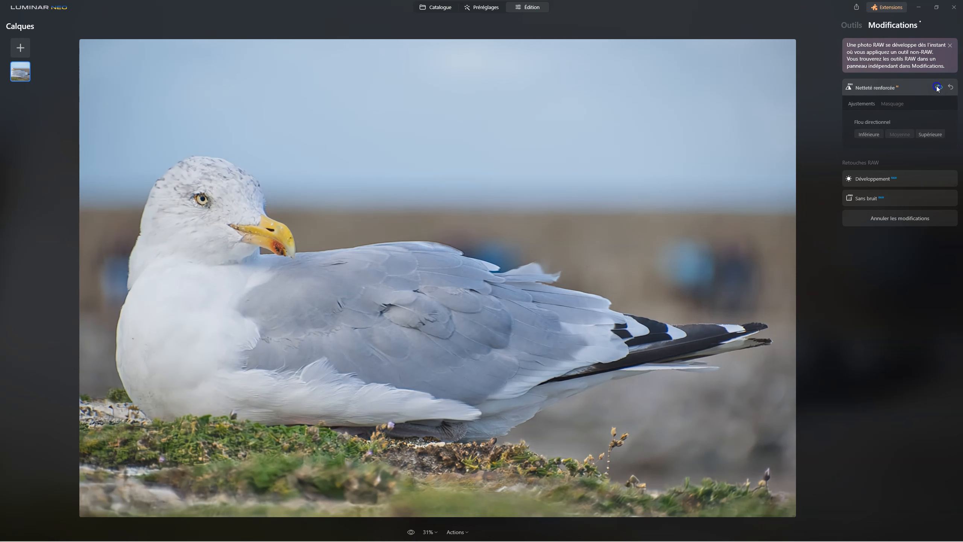
left_click(938, 87)
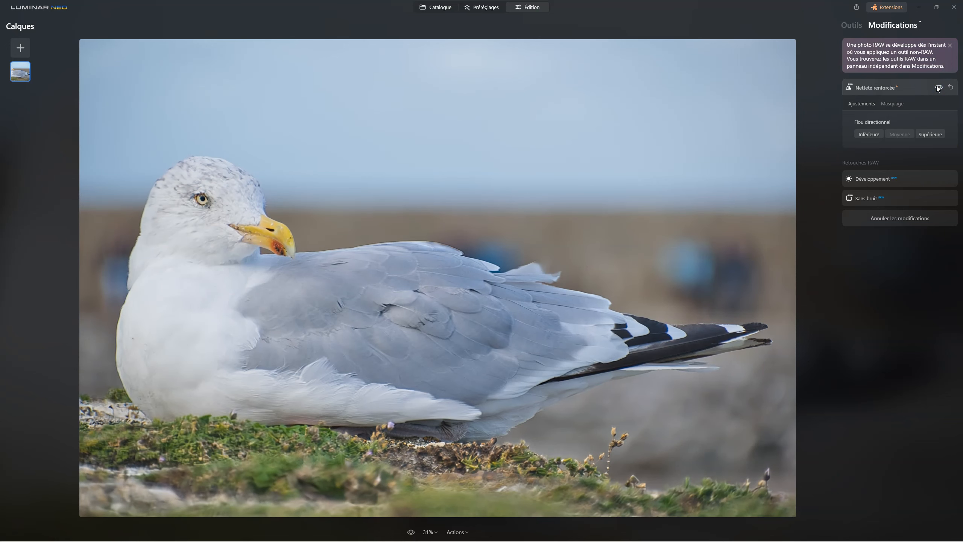
left_click(938, 87)
left_click(938, 88)
left_click(938, 88)
left_click(938, 88)
left_click(938, 88)
left_click(938, 87)
- Compare the seagull's beak and back feathers at 100% with and without the Moyenne sharpening
left_click(441, 229)
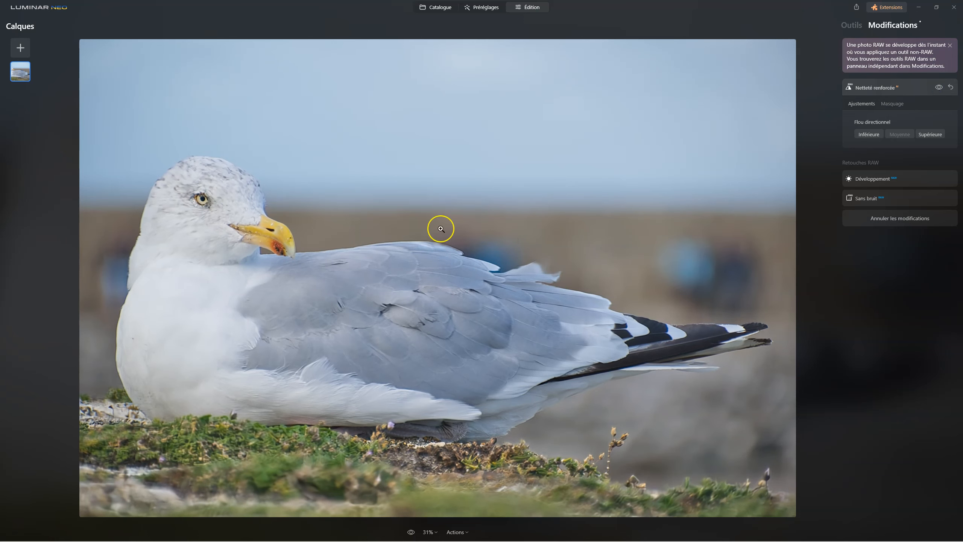
left_click(283, 251)
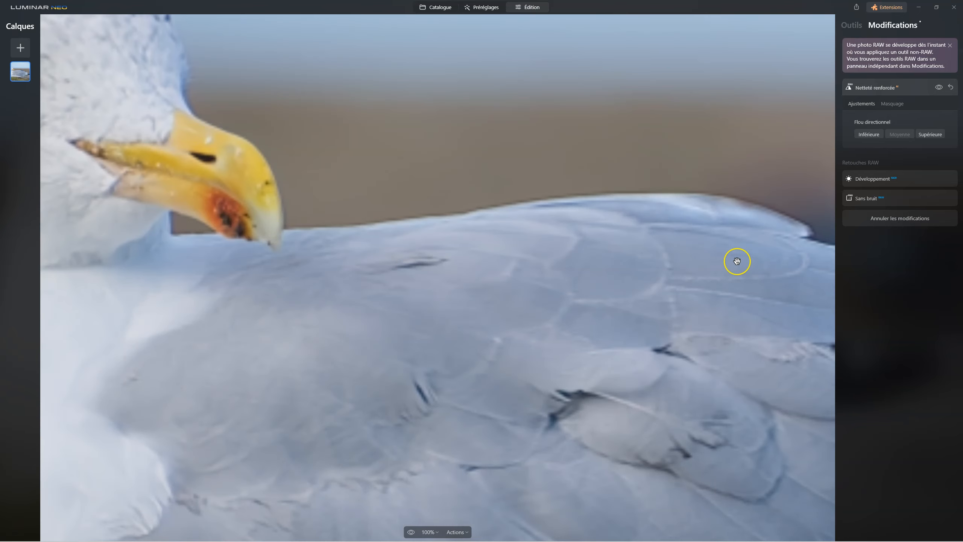
left_click(937, 87)
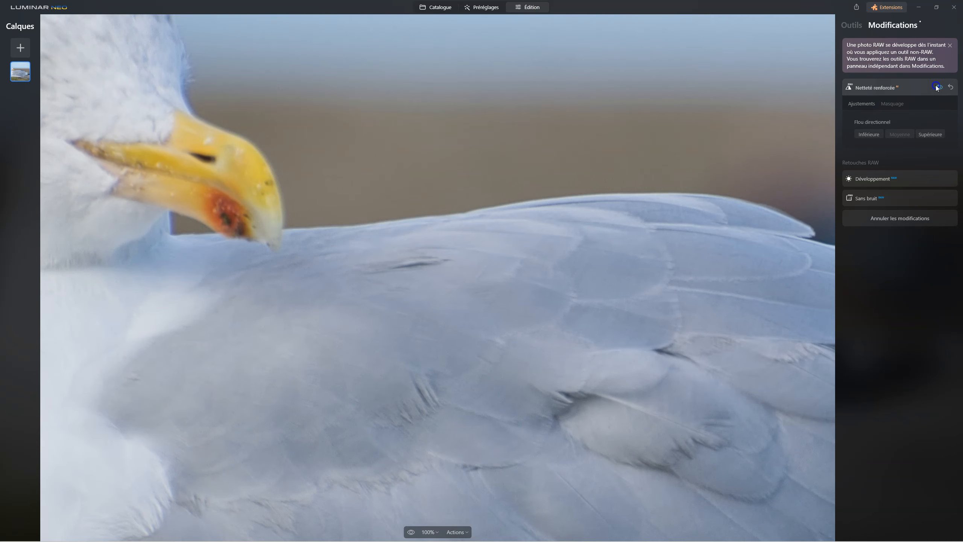
left_click(937, 87)
left_click(937, 87)
left_click(937, 87)
left_click(938, 87)
left_click(937, 88)
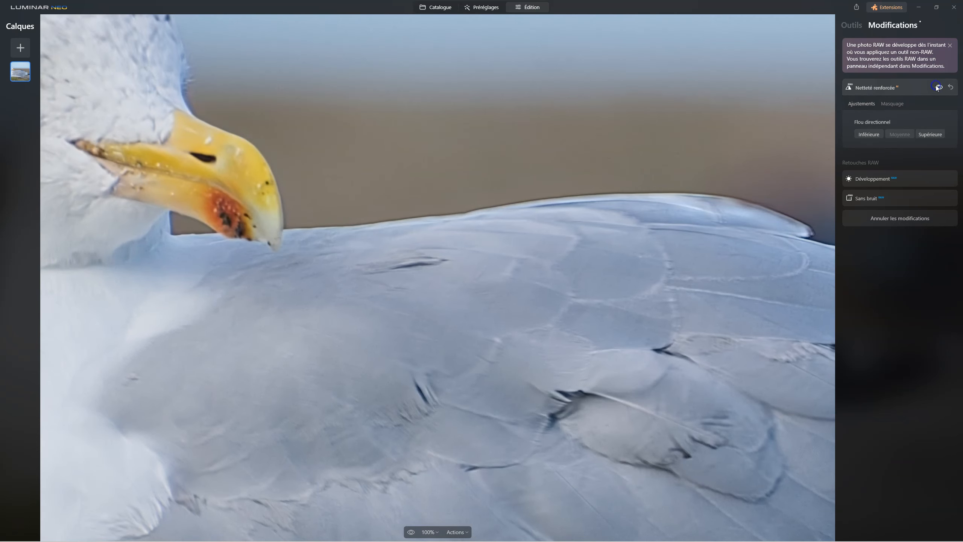
- Set the directional blur of Netteté renforcée to Supérieure and compare the beak and back feathers with and without it
left_click(930, 134)
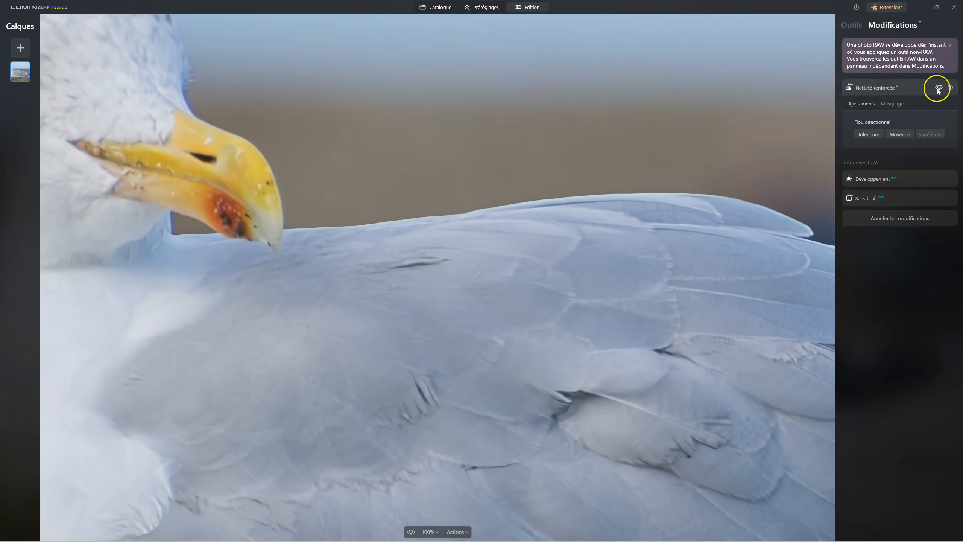
left_click(937, 88)
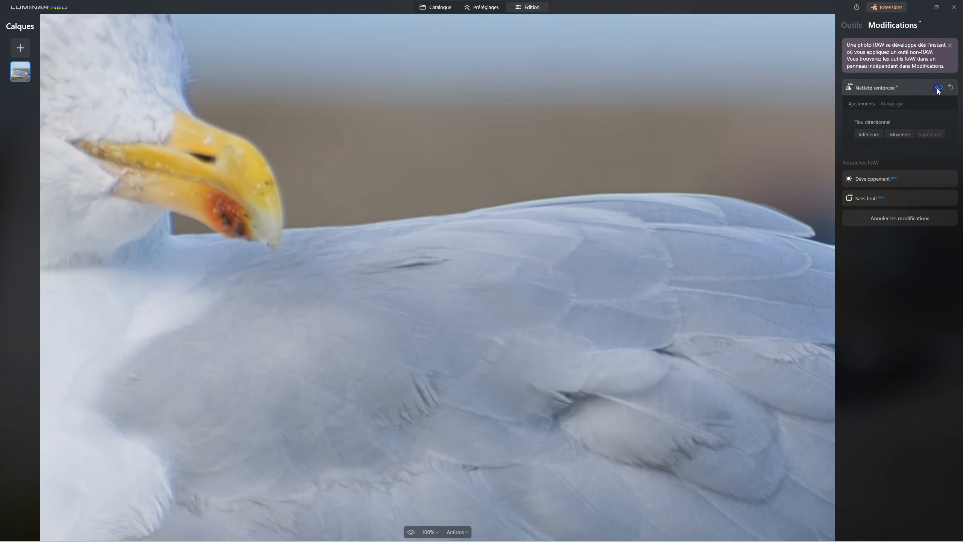
- Compare the whole seagull photo with and without the Supérieure sharpening
left_click(559, 309)
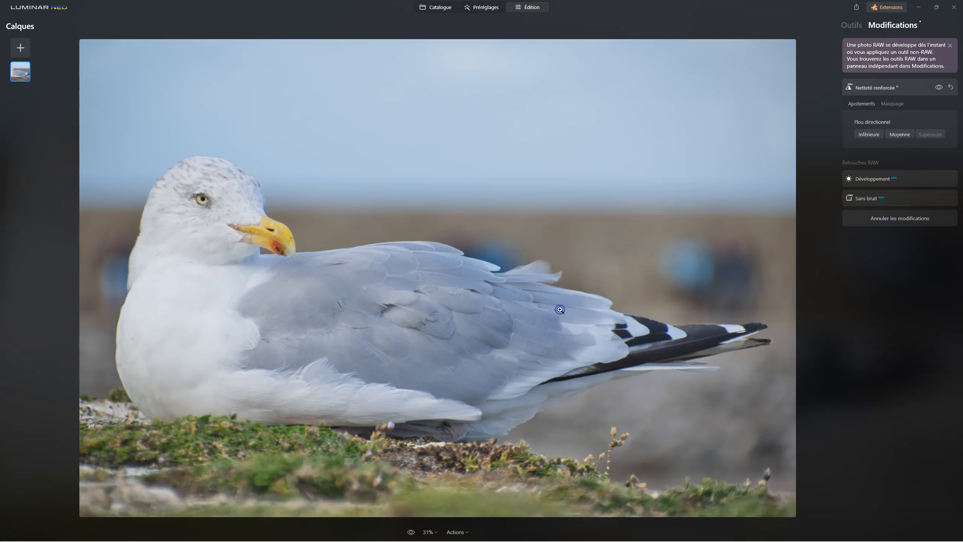
left_click(937, 86)
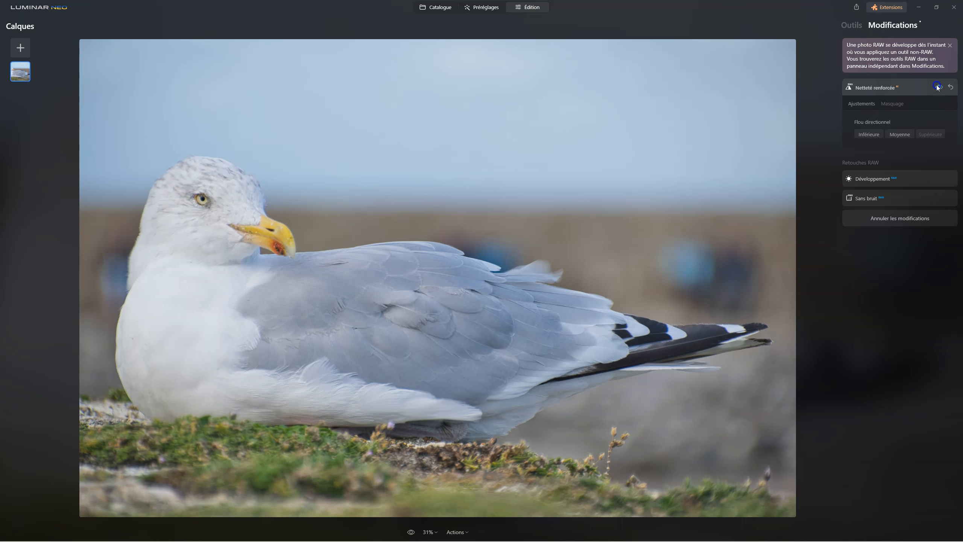
left_click(937, 87)
left_click(938, 87)
left_click(937, 87)
- Compare the wing feathers, head and beak at 100% with and without the Supérieure sharpening
double_click(268, 339)
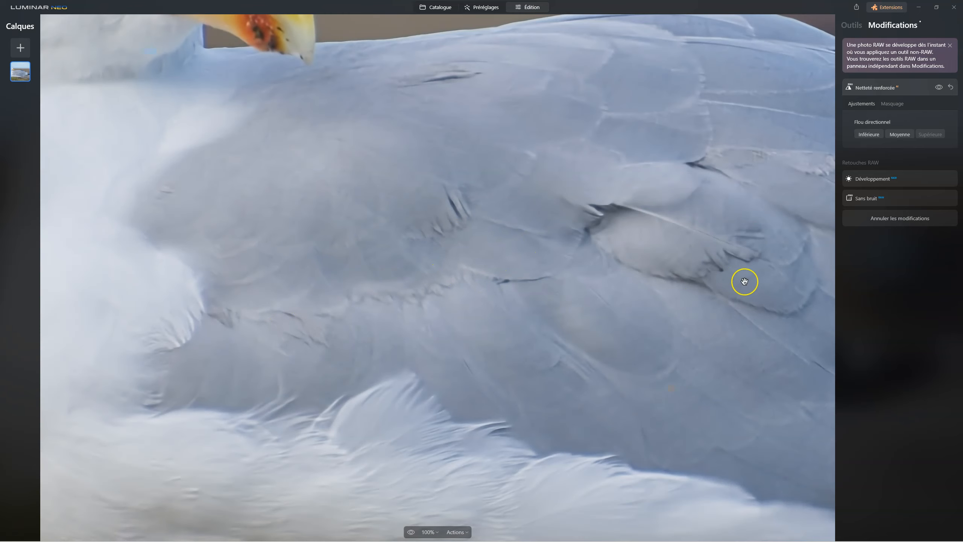
left_click(937, 87)
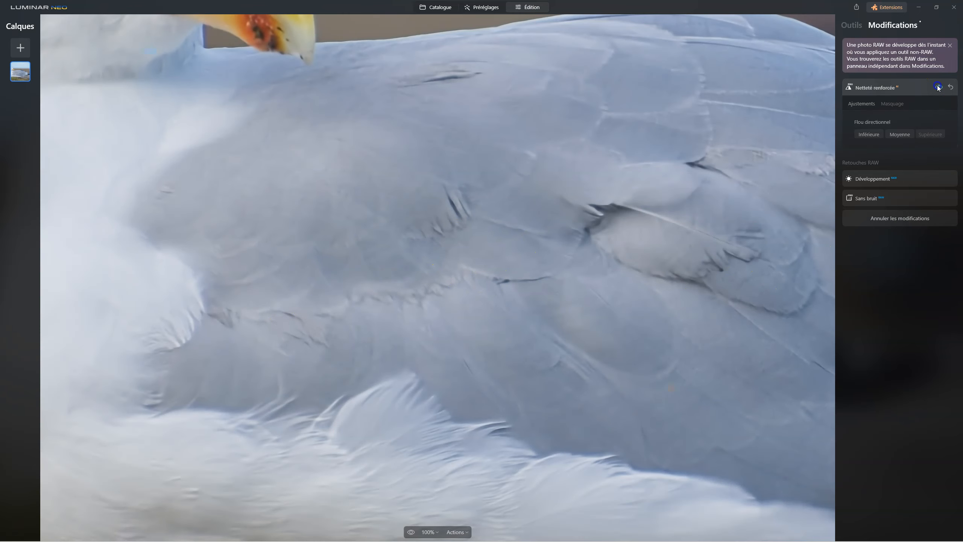
left_click_drag(393, 262, 486, 422)
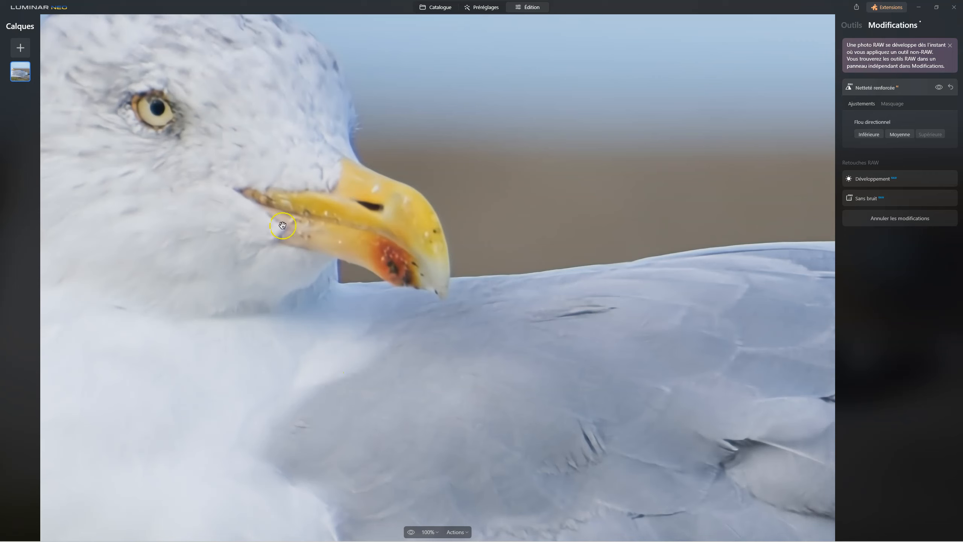
left_click(938, 89)
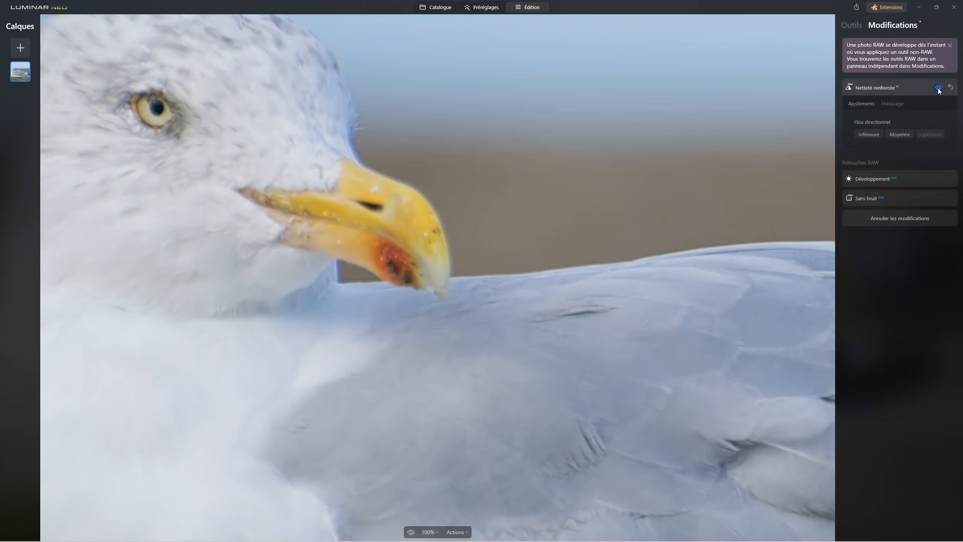
left_click(938, 88)
left_click(939, 88)
left_click(938, 88)
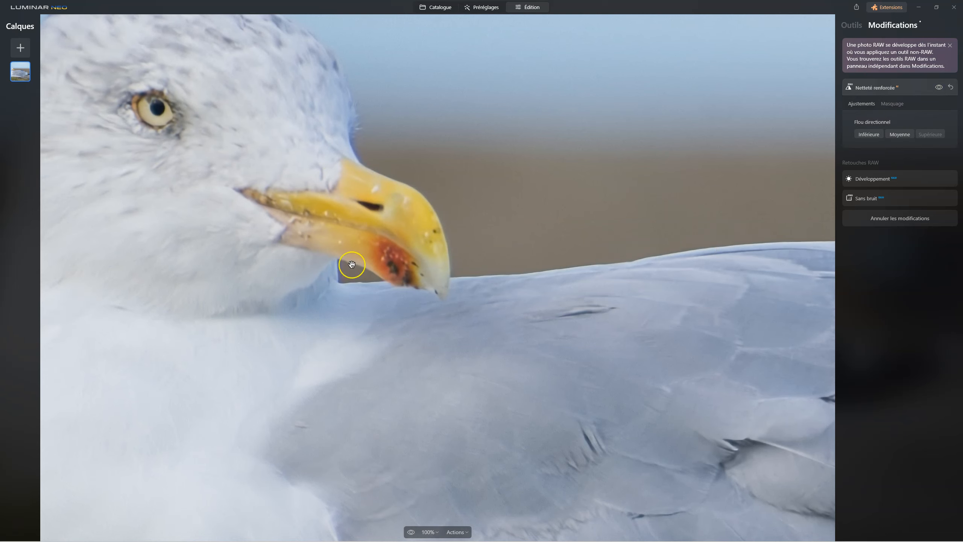
- Compare the whole seagull photo with the original before all edits
left_click(696, 469)
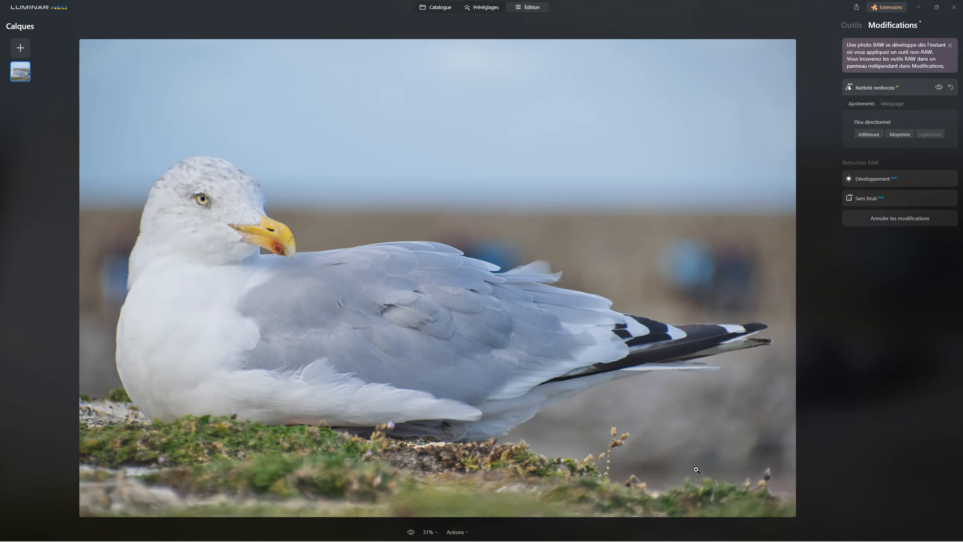
left_click(412, 532)
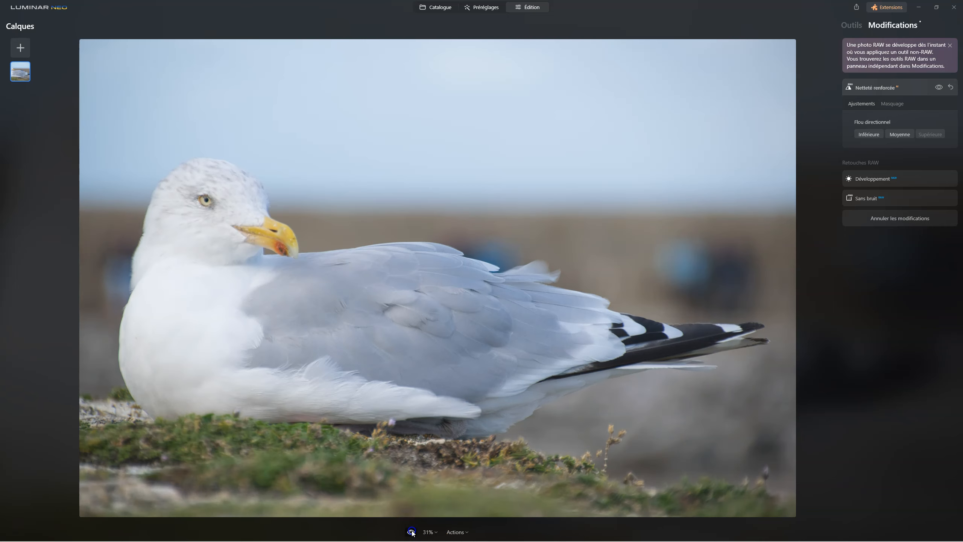
left_click(412, 532)
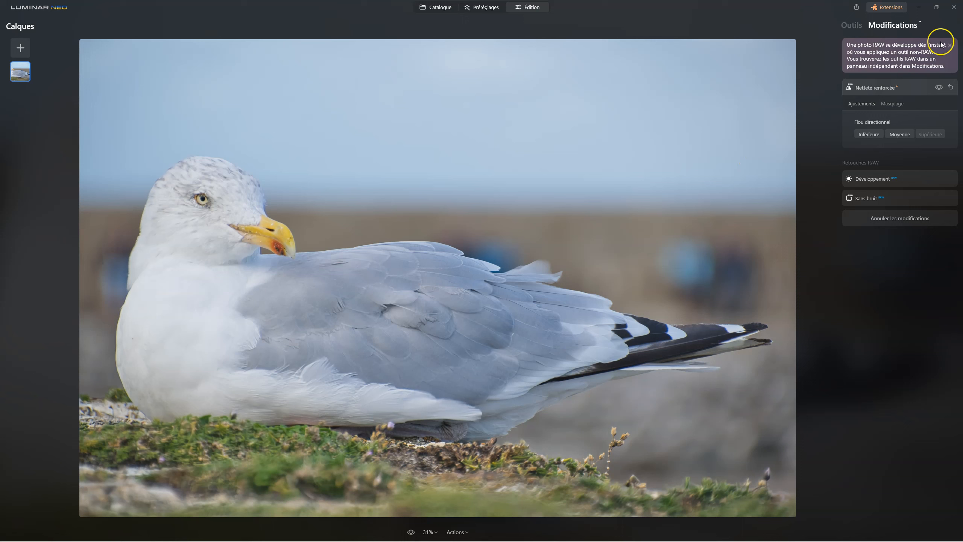
- Review the layer properties tool's opacity, blending and masking options for the seagull photo and close it
left_click(852, 25)
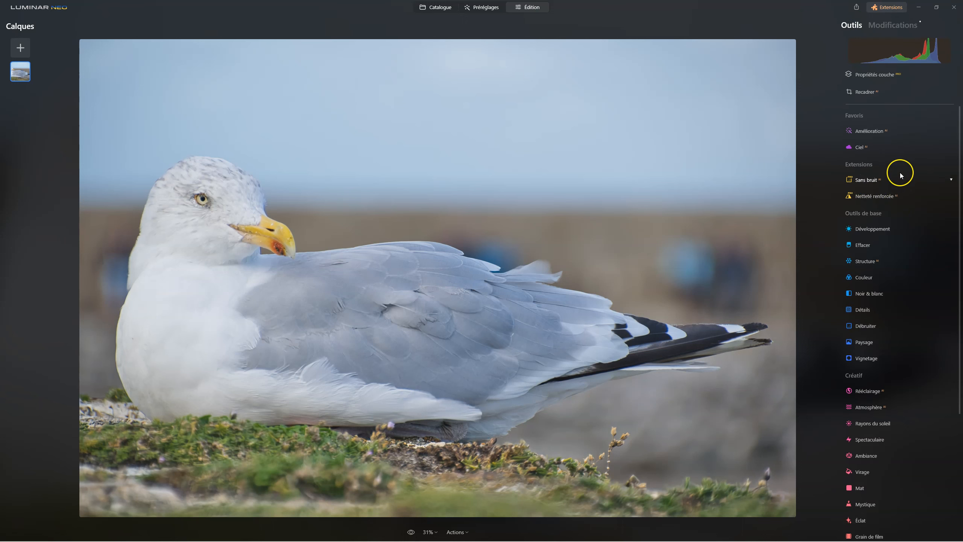
left_click(887, 75)
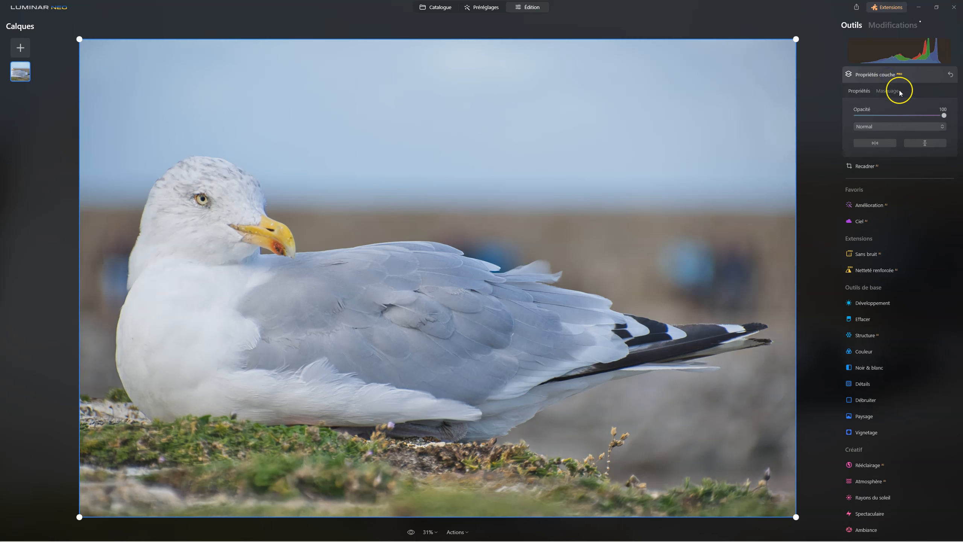
left_click(887, 91)
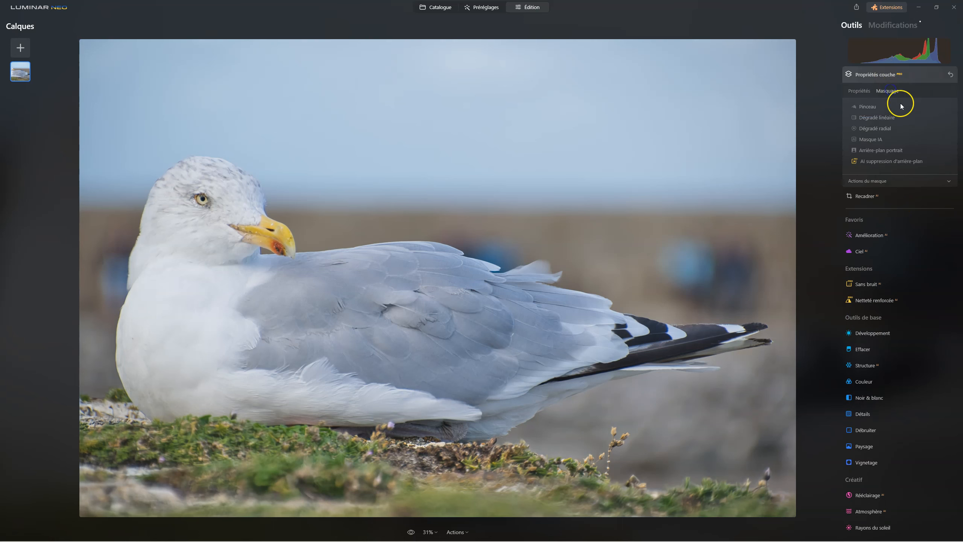
left_click(867, 91)
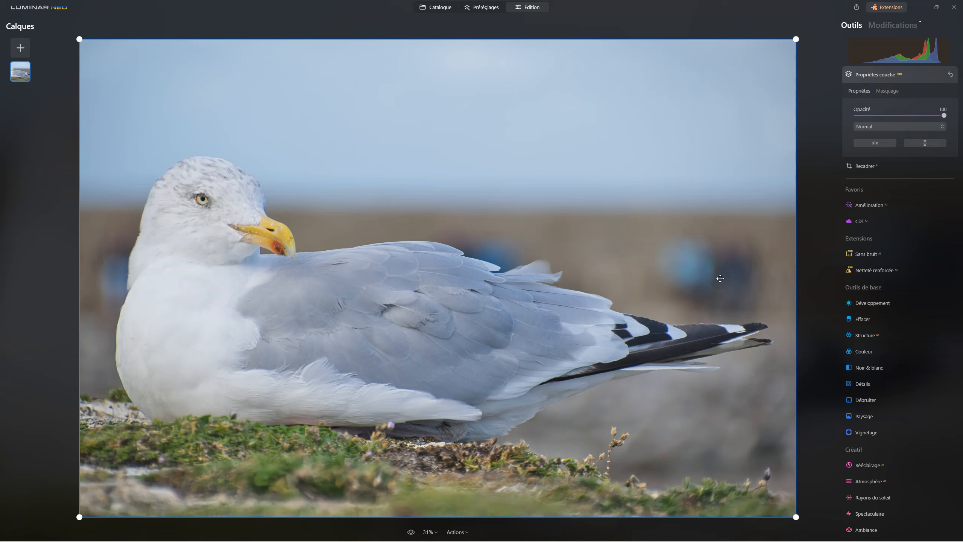
left_click(870, 75)
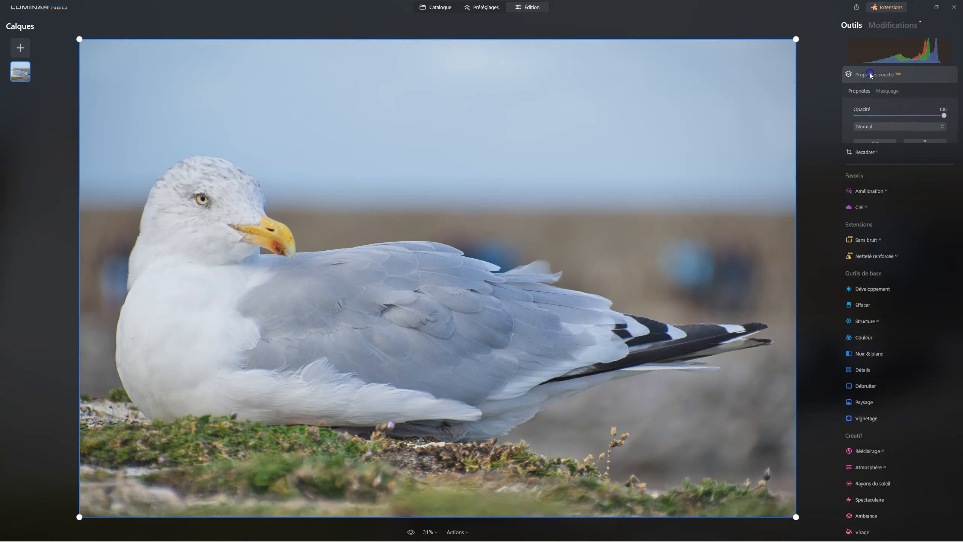